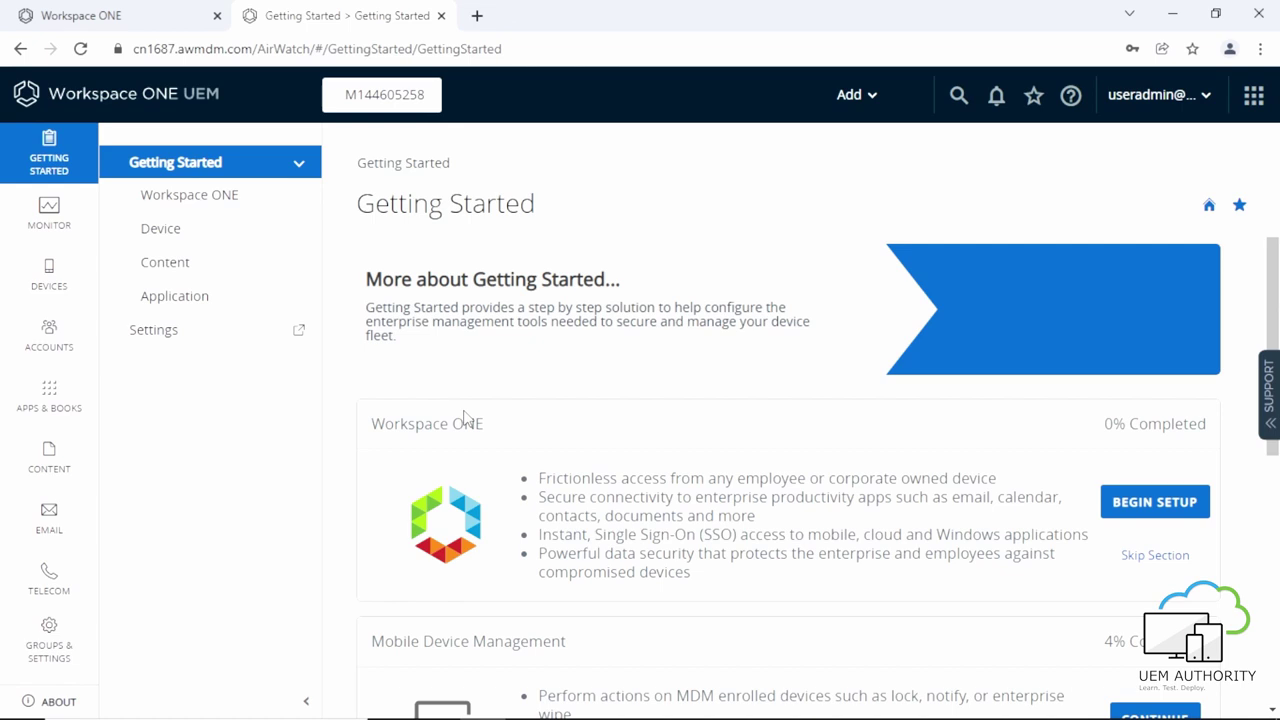
# Under Apps & Books > Public, add an Apple iOS application named 'Workspace One Boxer'.
pyautogui.click(44, 414)
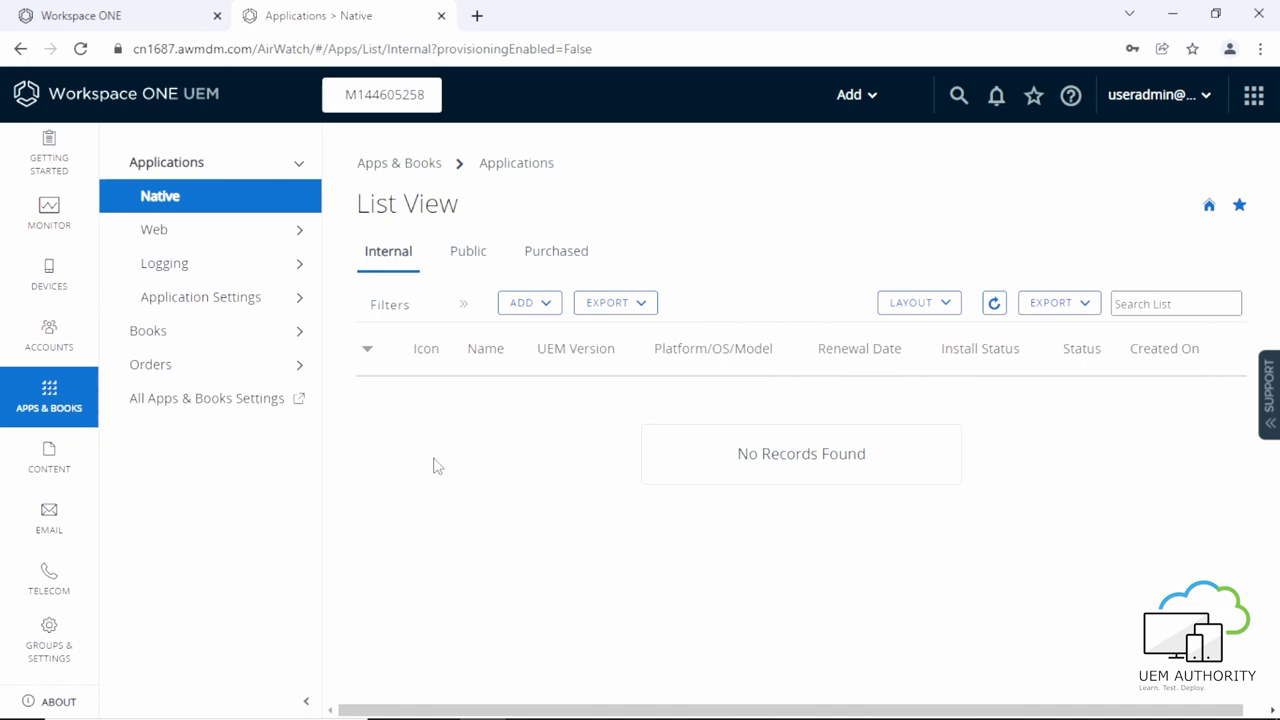
pyautogui.click(463, 270)
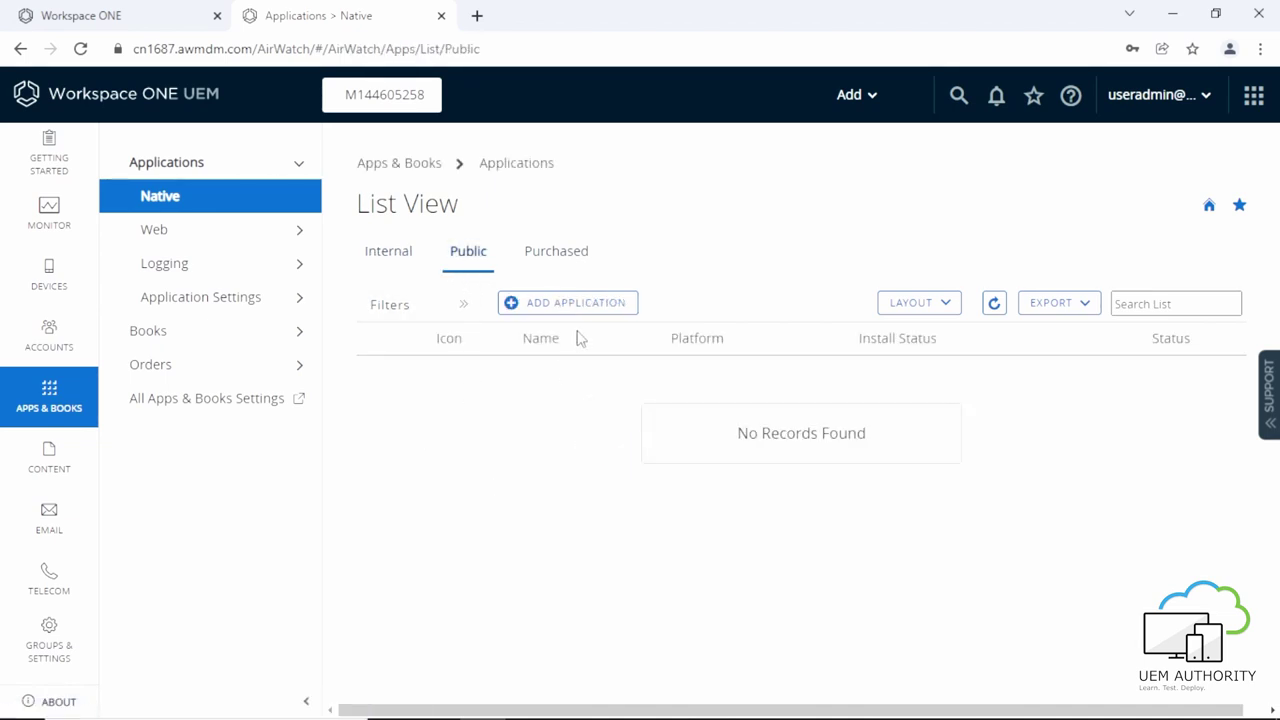
pyautogui.click(588, 312)
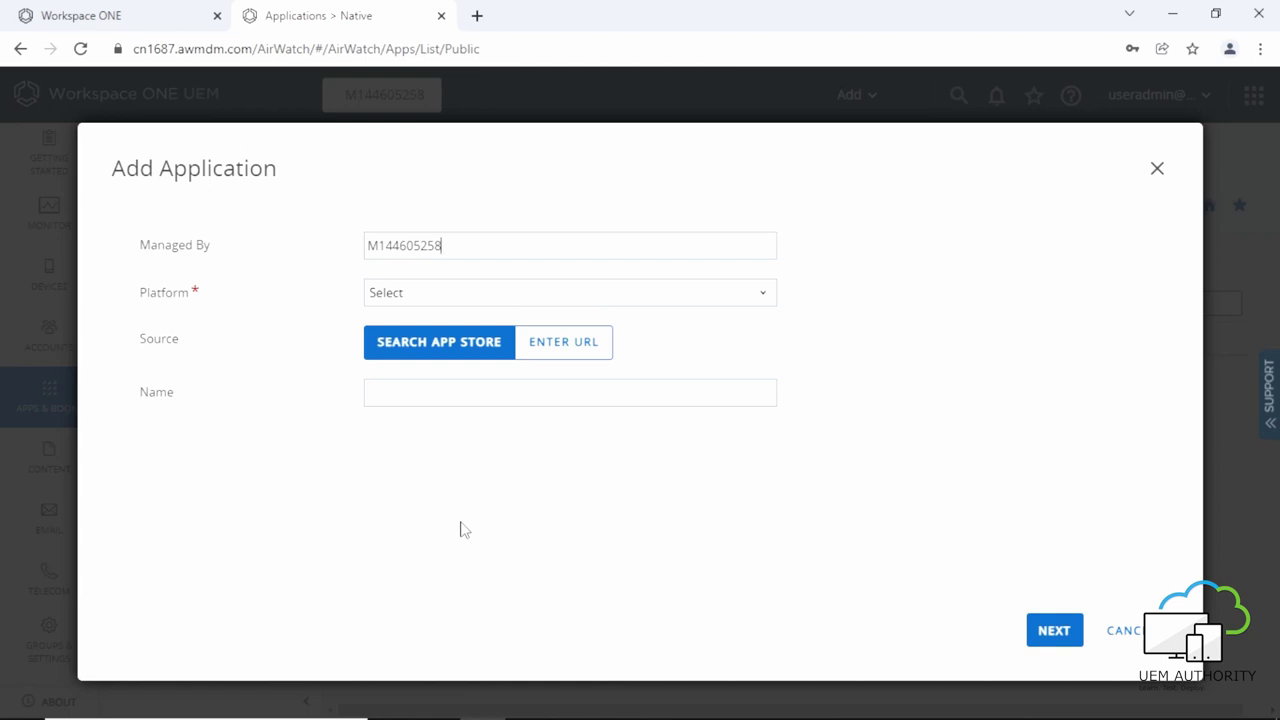
pyautogui.click(438, 299)
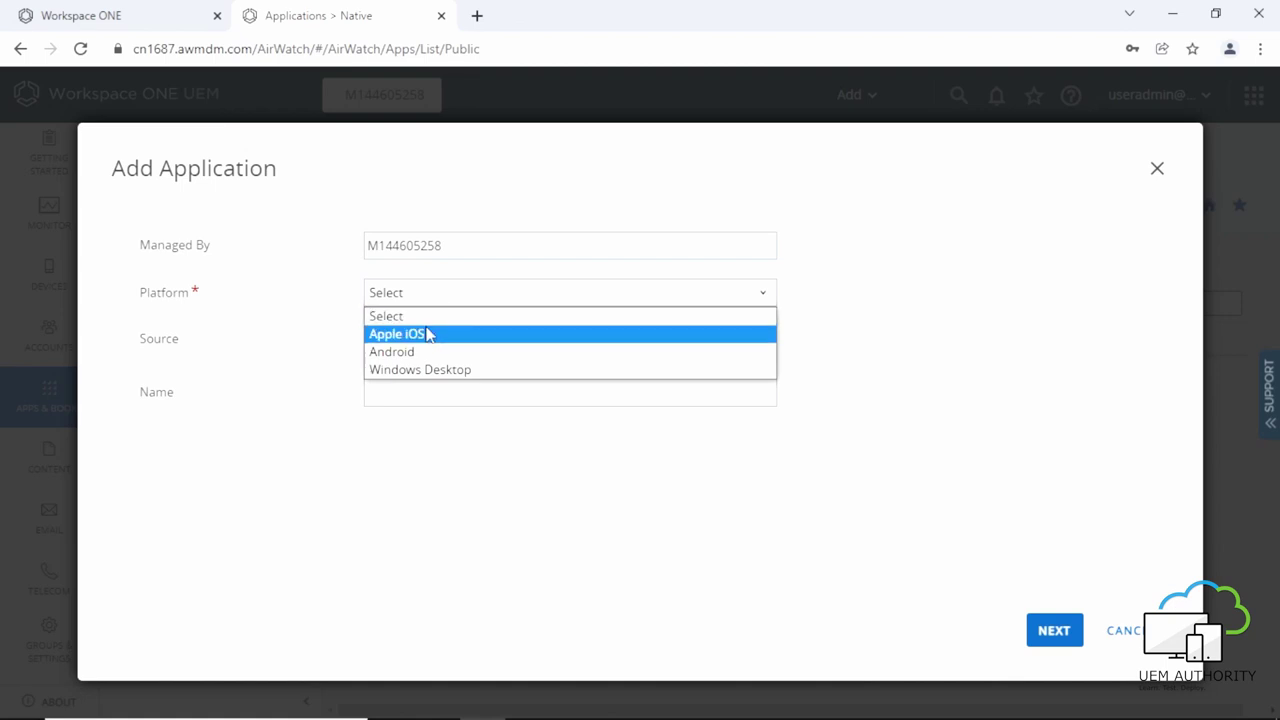
pyautogui.click(425, 334)
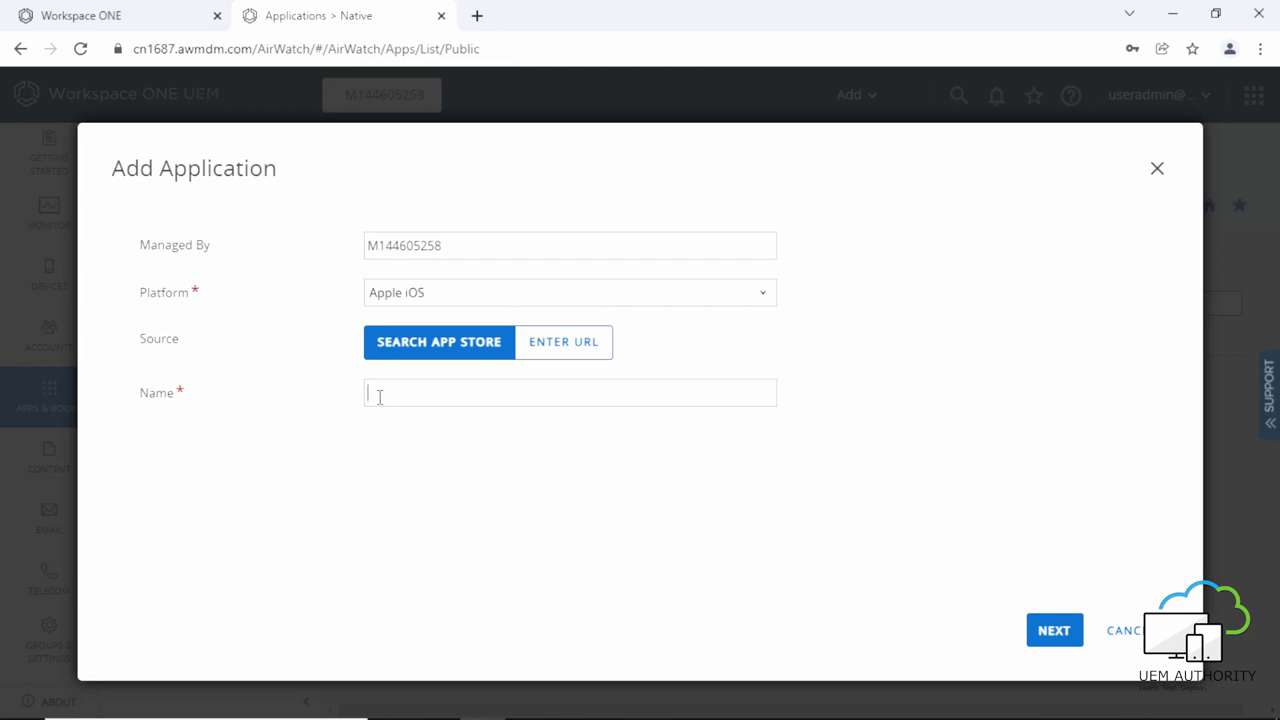
pyautogui.write('Workspace One Boxer')
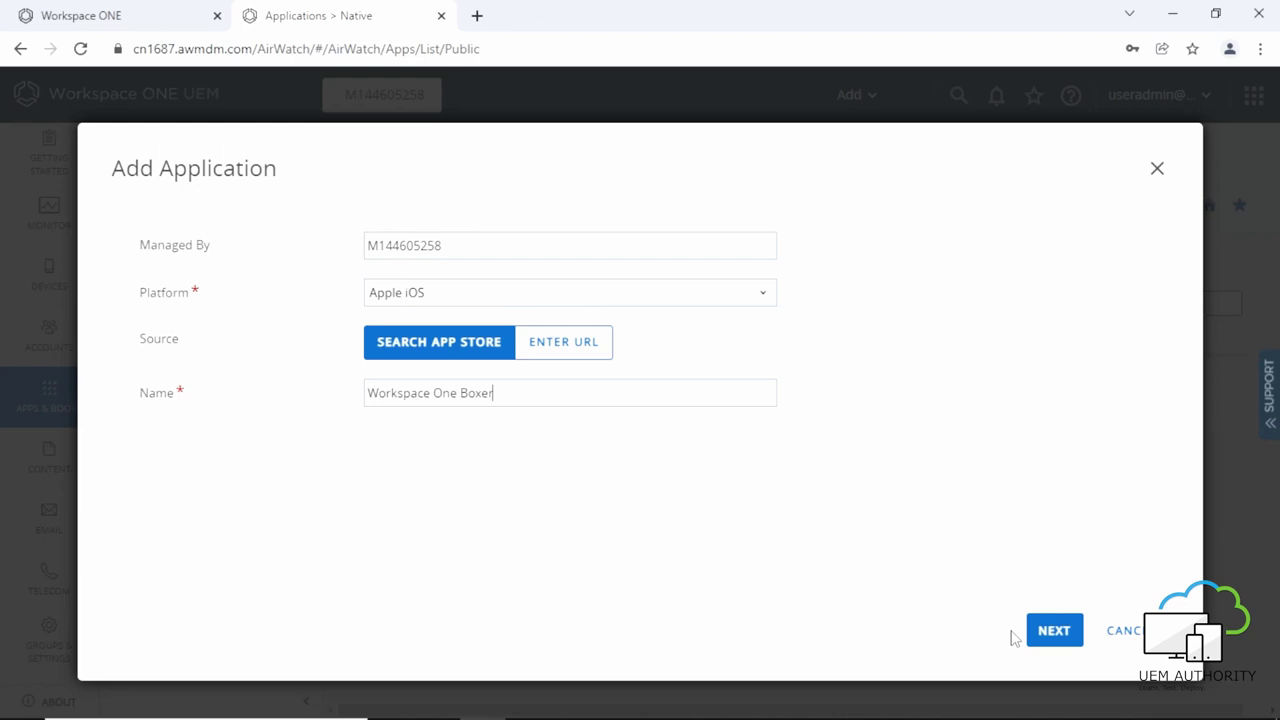
# Find Boxer - Workspace ONE in the App Store results, select it, and save it for assignment.
pyautogui.click(1040, 640)
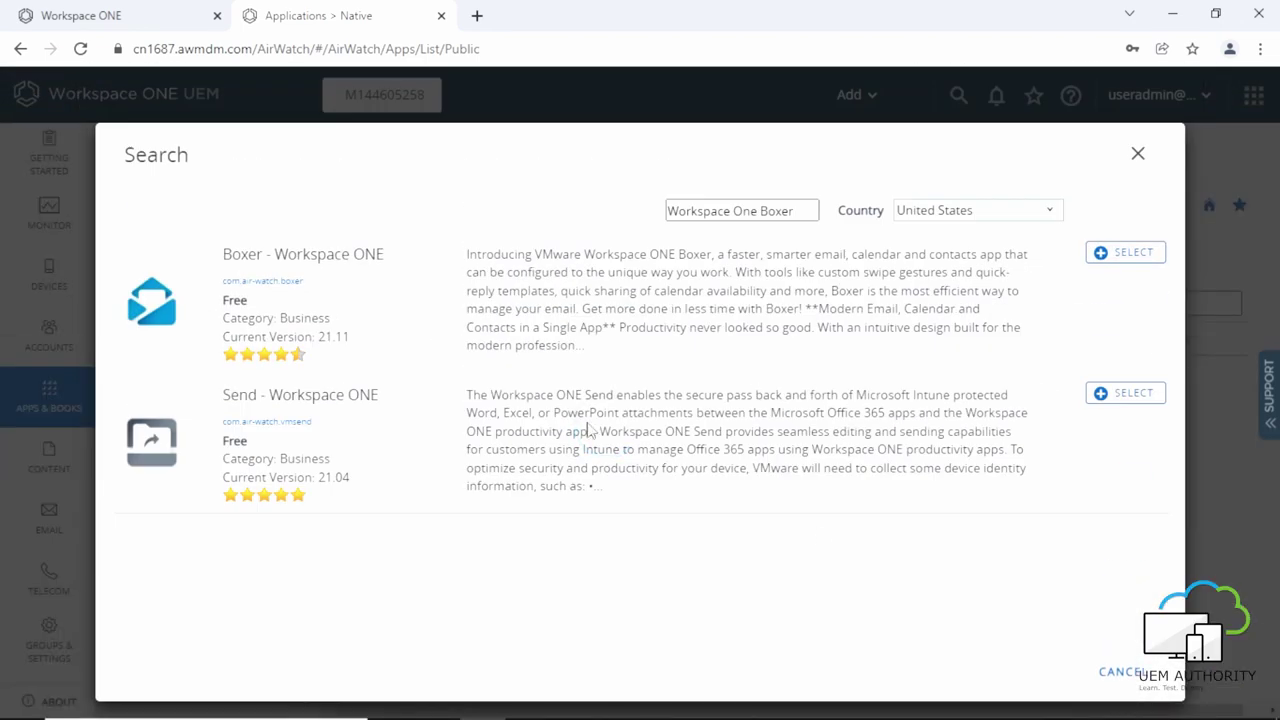
pyautogui.click(1107, 262)
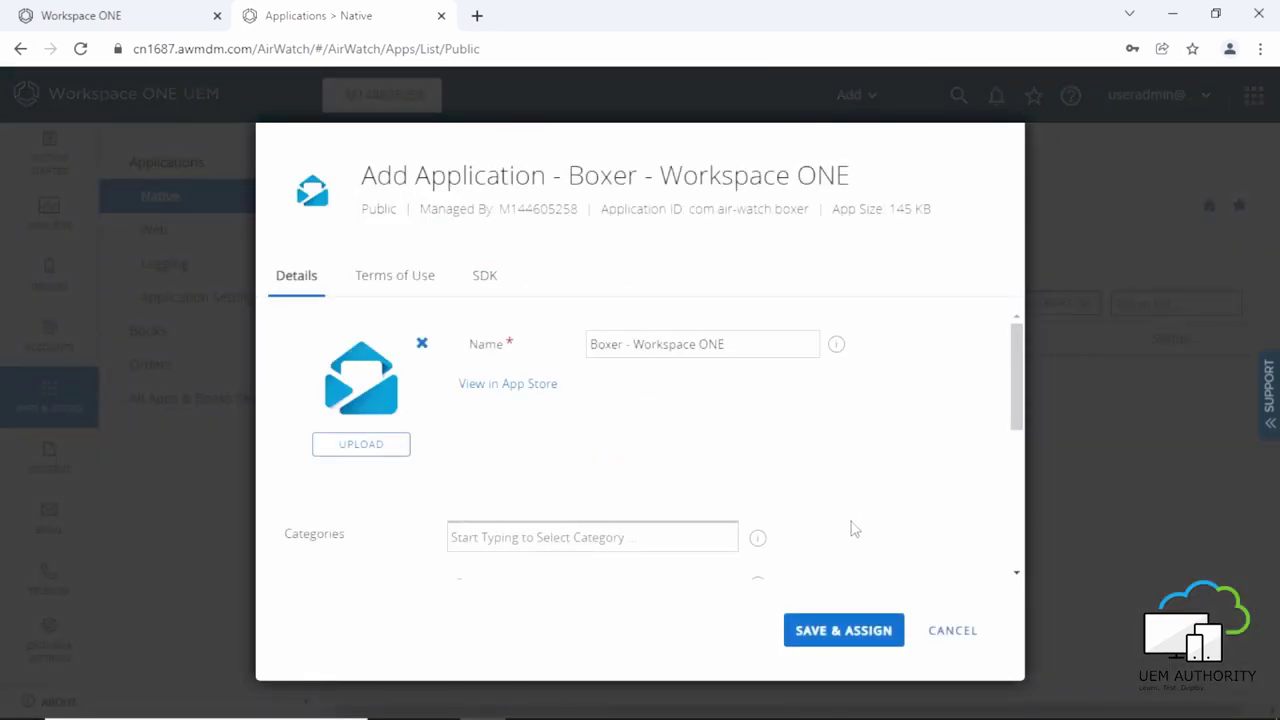
pyautogui.click(831, 628)
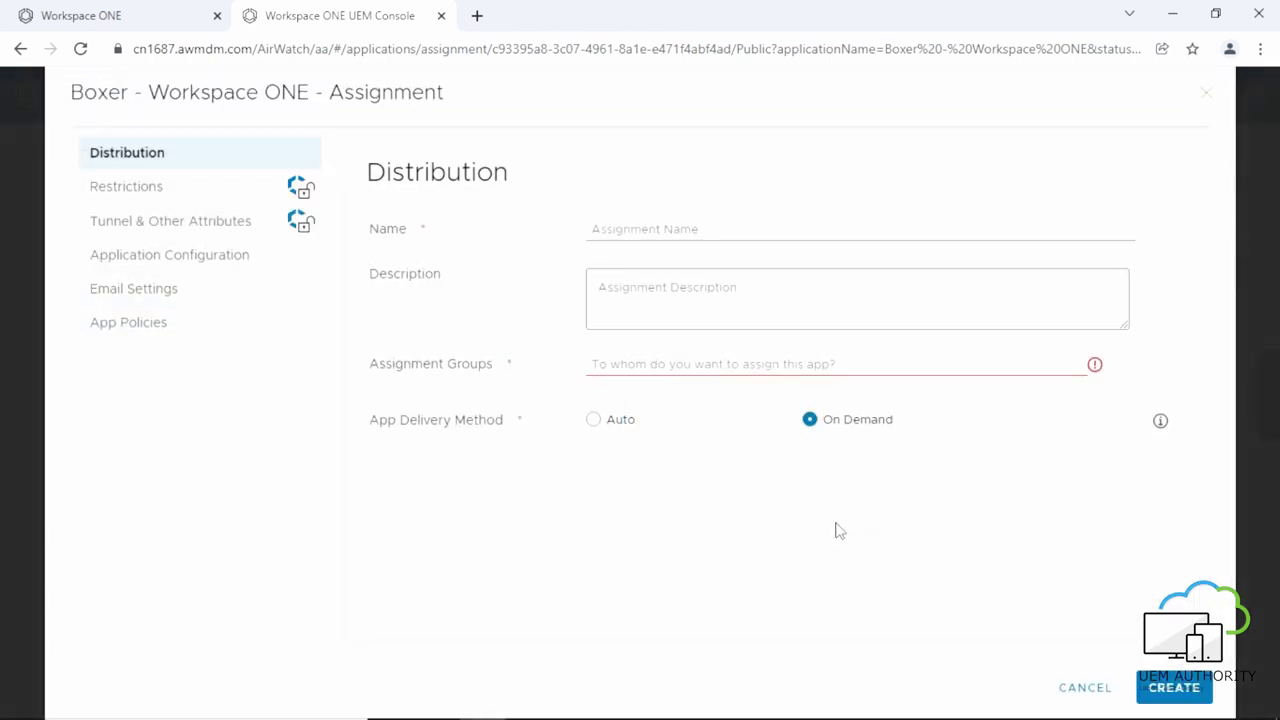
# Name the assignment 'UEMAUTHORTY BYOD', describe it 'UEMAUTHORITY MAIL SETTING', and target All Employee Owned Devices.
pyautogui.click(616, 228)
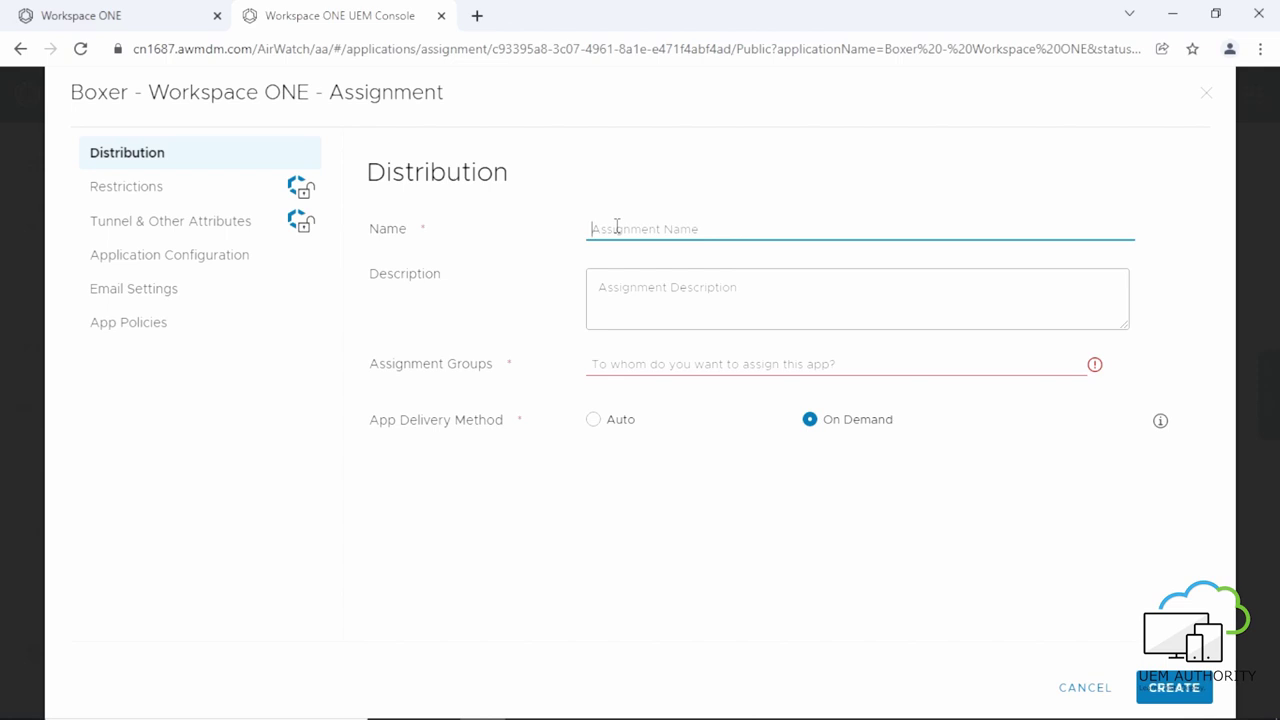
pyautogui.write('UEMAUTHORTY BYOD')
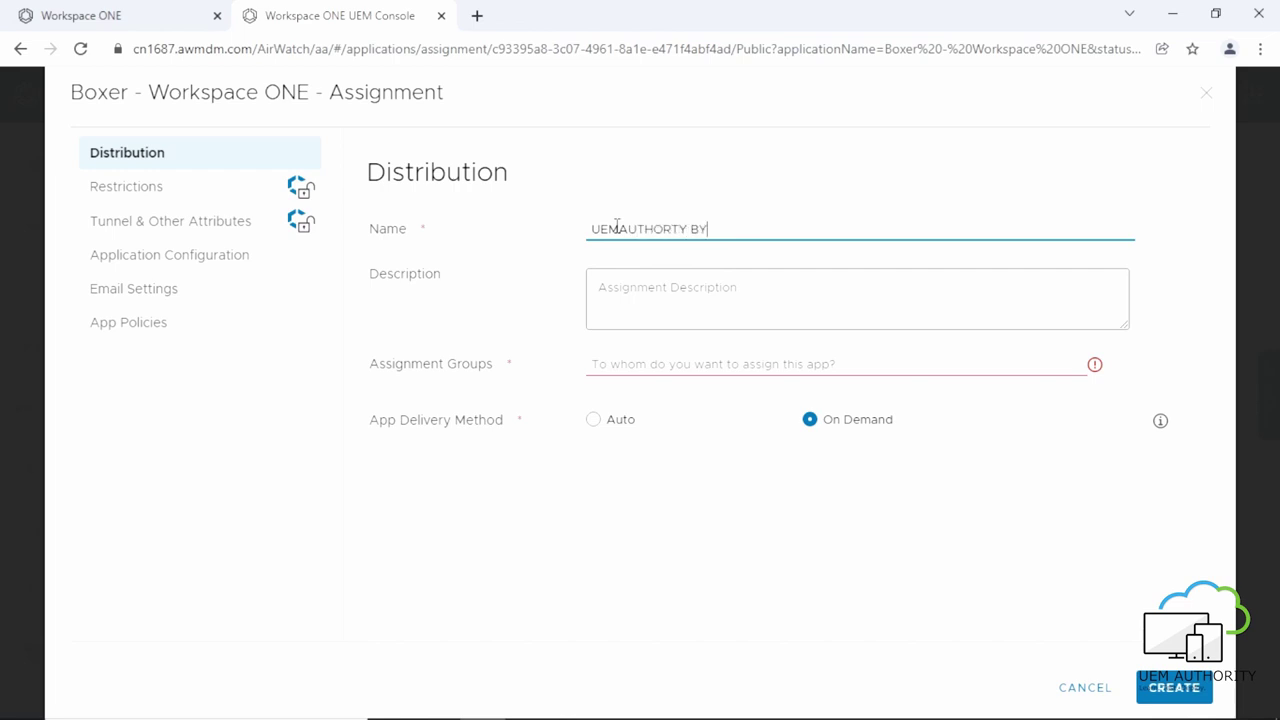
pyautogui.click(621, 301)
pyautogui.write('UEM')
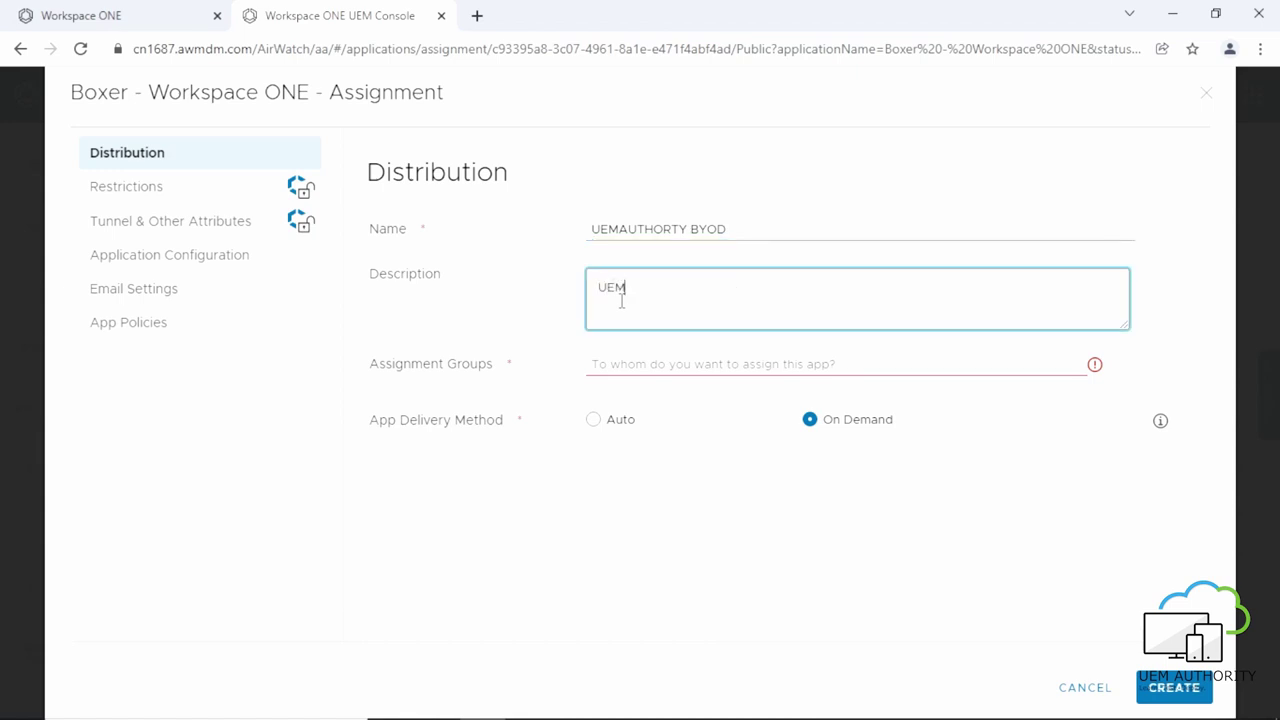
pyautogui.write('AUTHORITY MAIL SETTING')
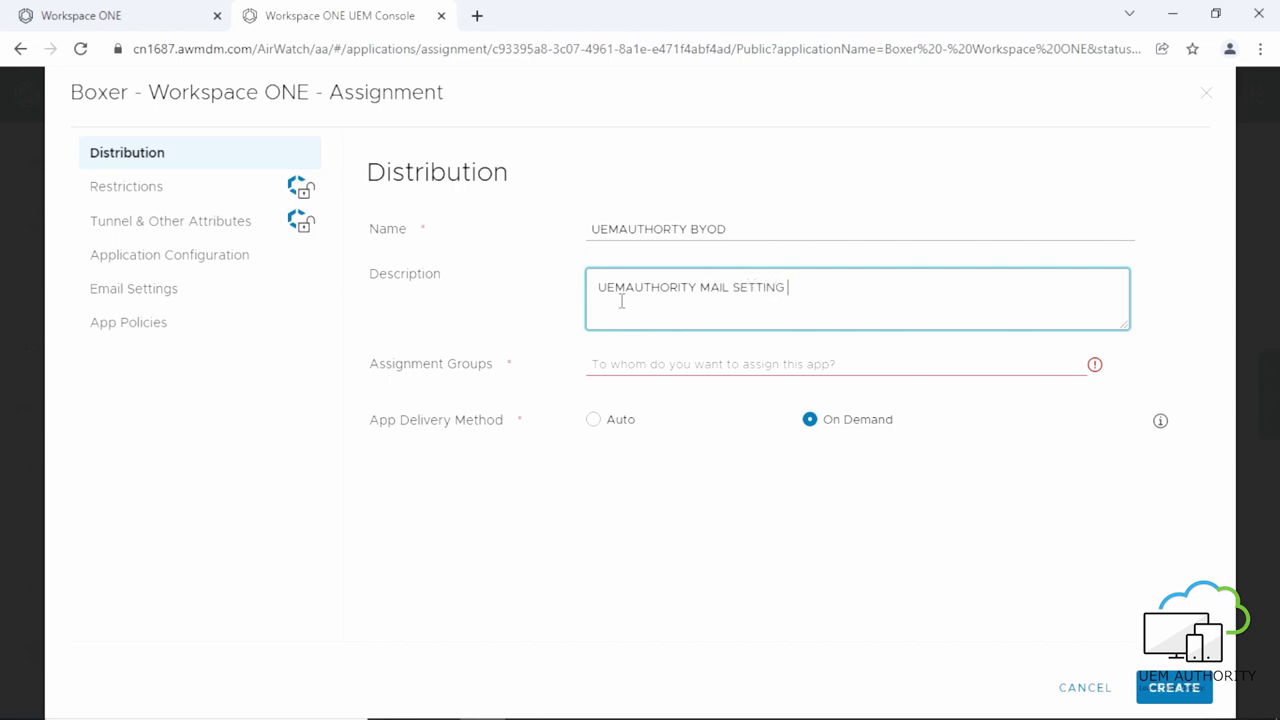
pyautogui.click(639, 364)
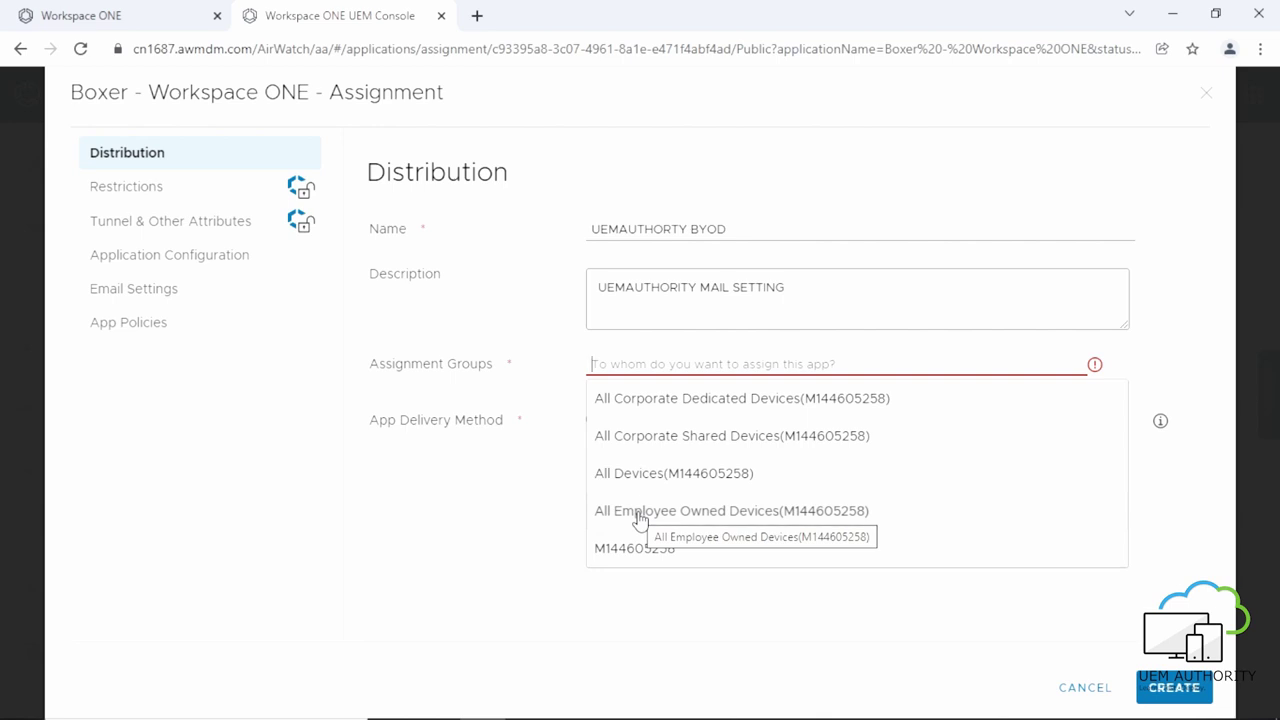
pyautogui.click(640, 518)
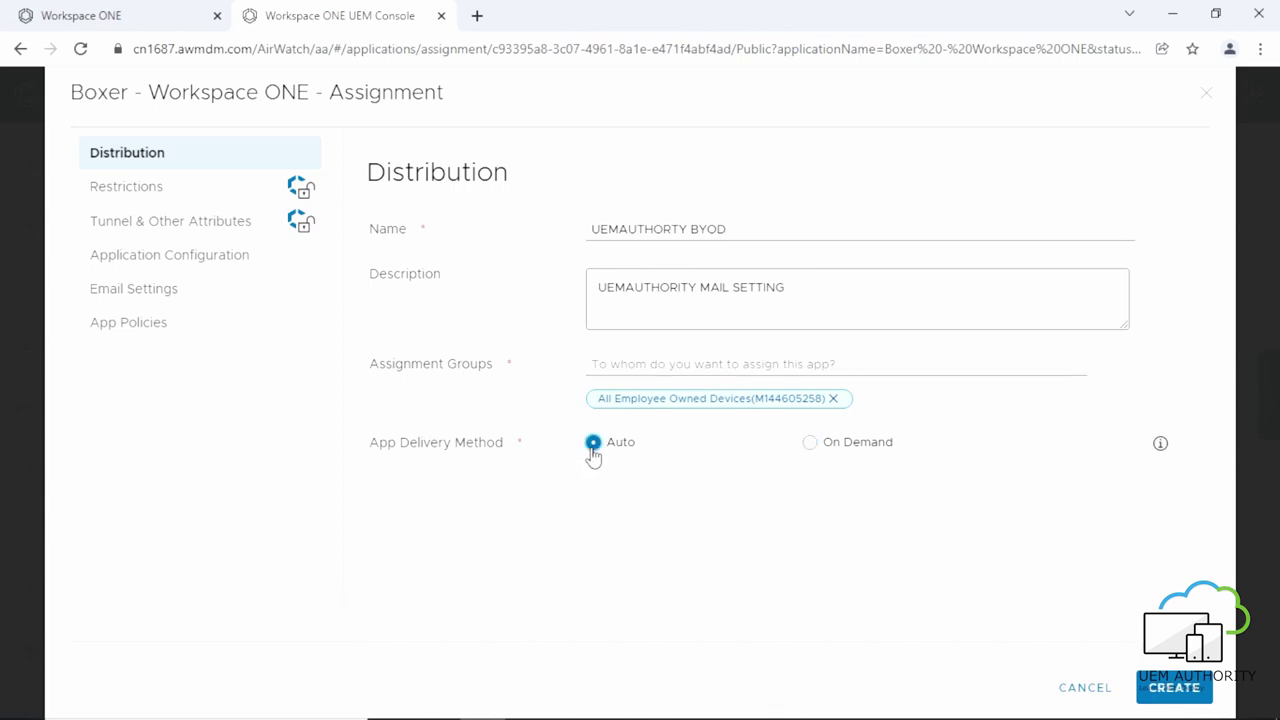
# In Email Settings, set account name 'uemauthority' and Exchange ActiveSync host 'mail.uemauthority.com'.
pyautogui.click(175, 302)
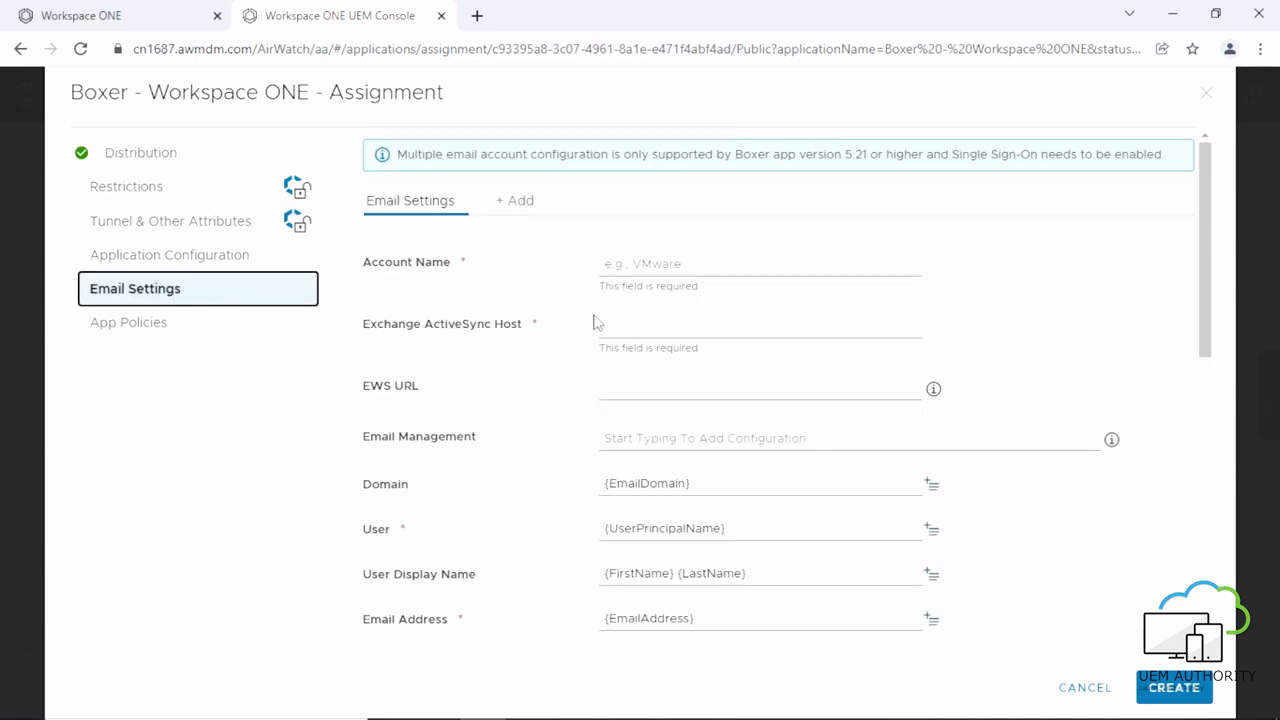
pyautogui.click(631, 268)
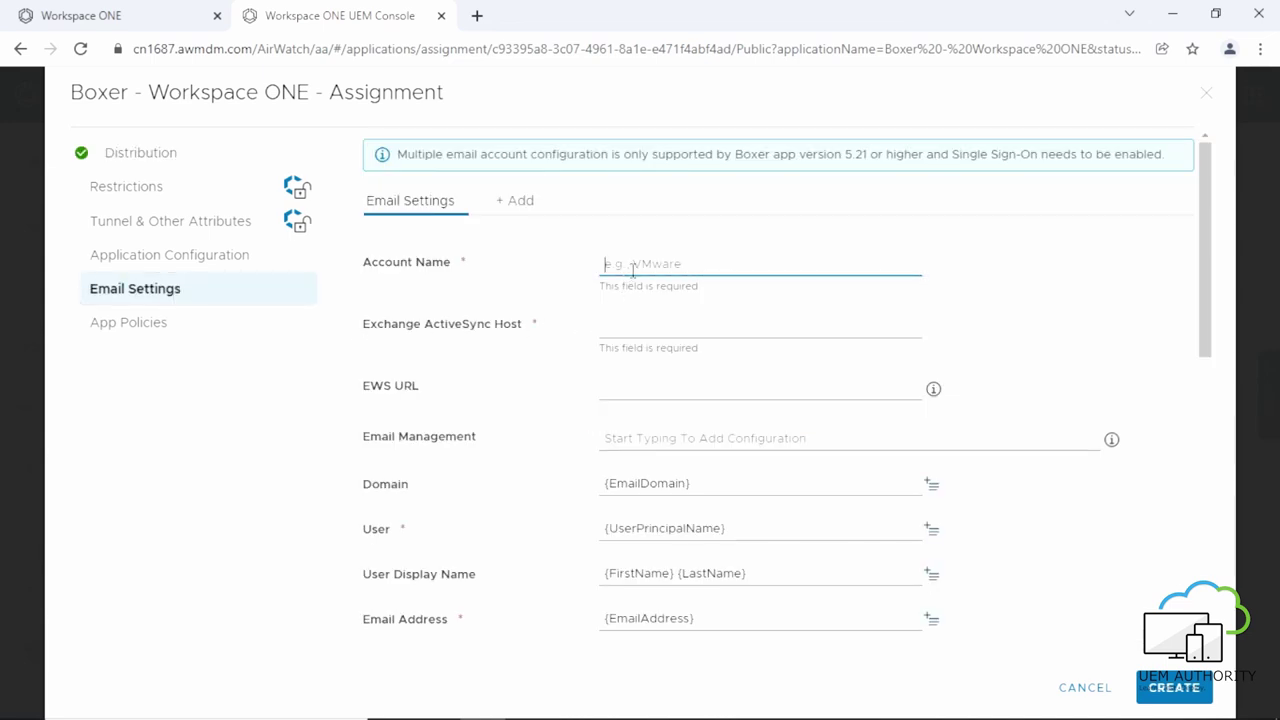
pyautogui.write('uemaut')
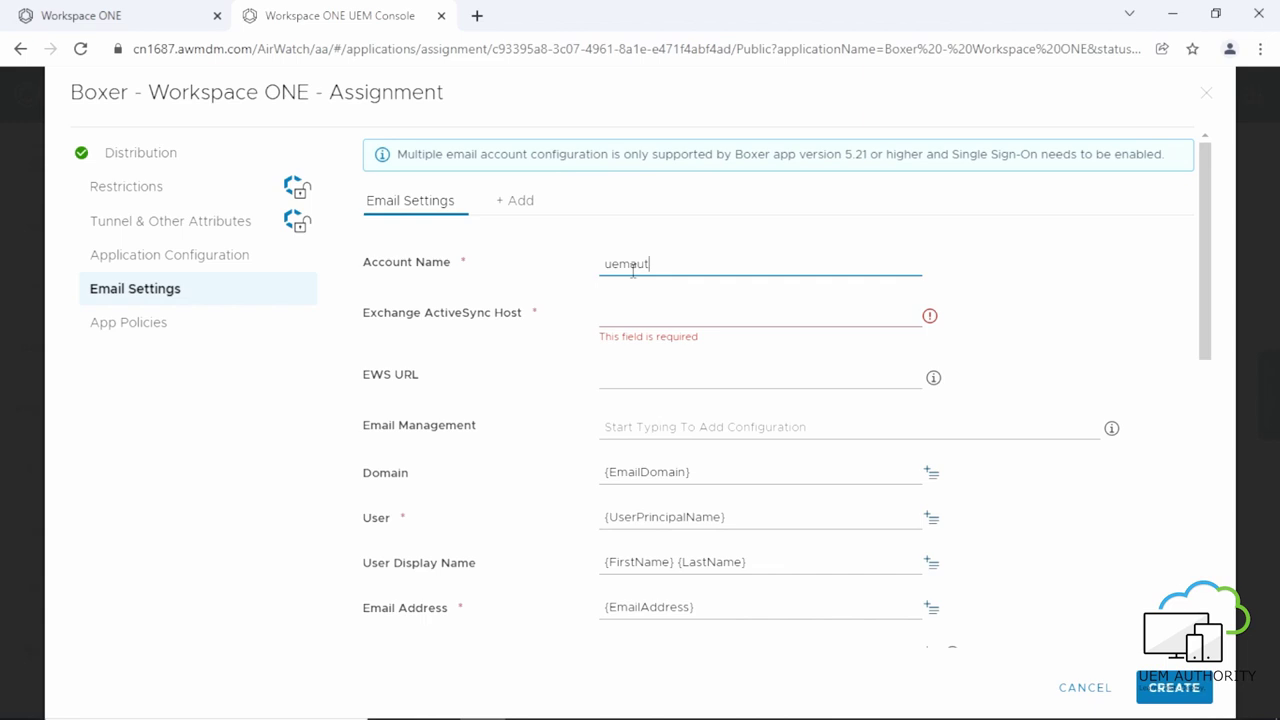
pyautogui.write('hority')
pyautogui.click(637, 318)
pyautogui.write('ma')
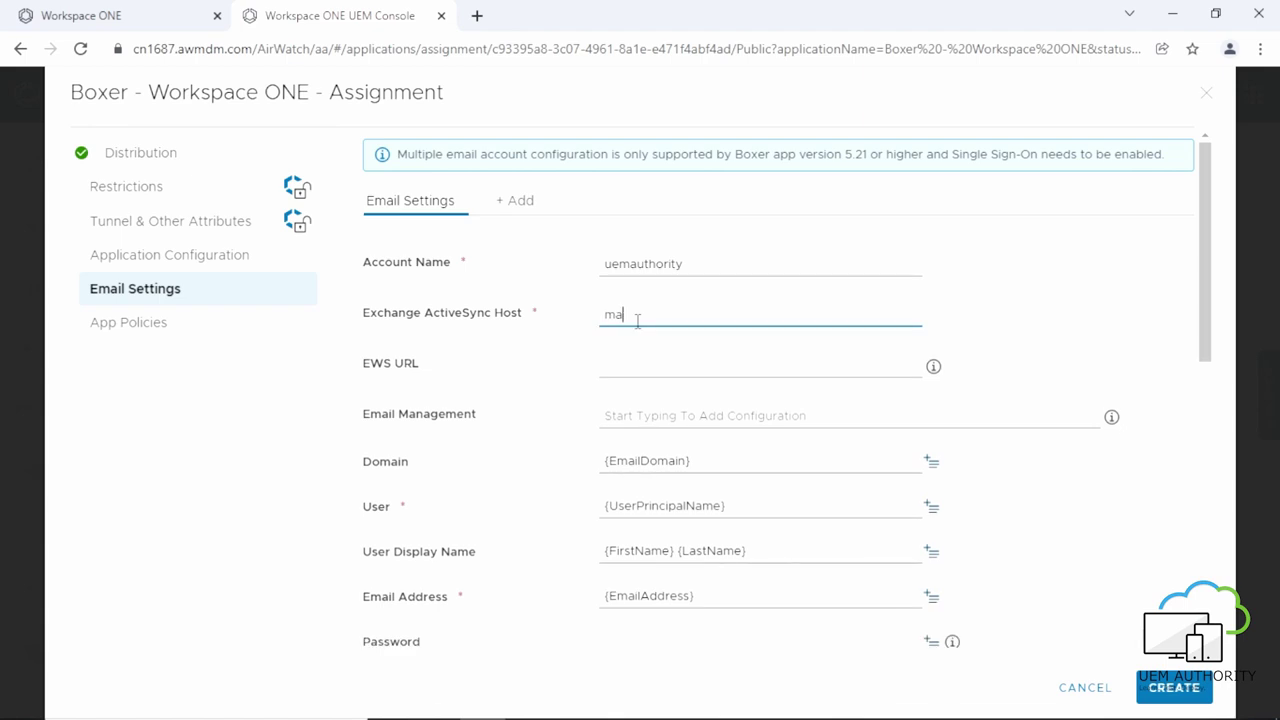
pyautogui.write('il.uemauthority.com')
pyautogui.scroll(-1, 634, 334)
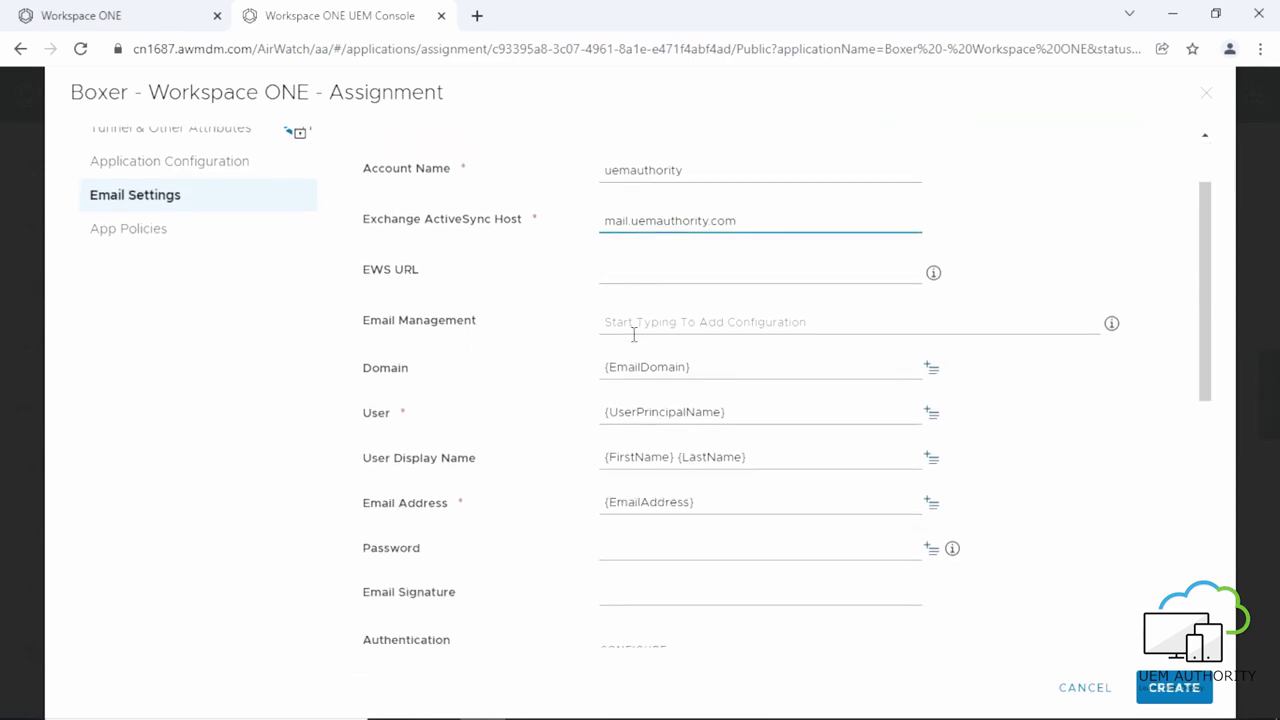
pyautogui.scroll(-3, 634, 334)
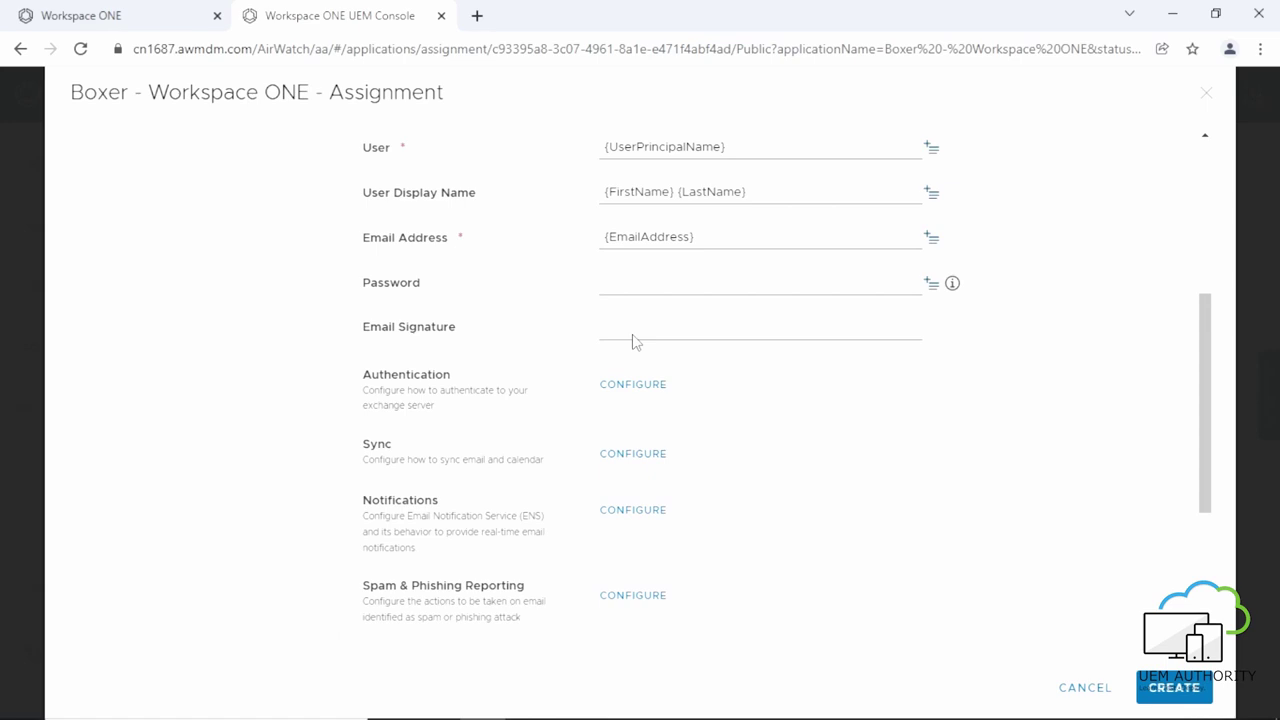
pyautogui.scroll(-3, 633, 343)
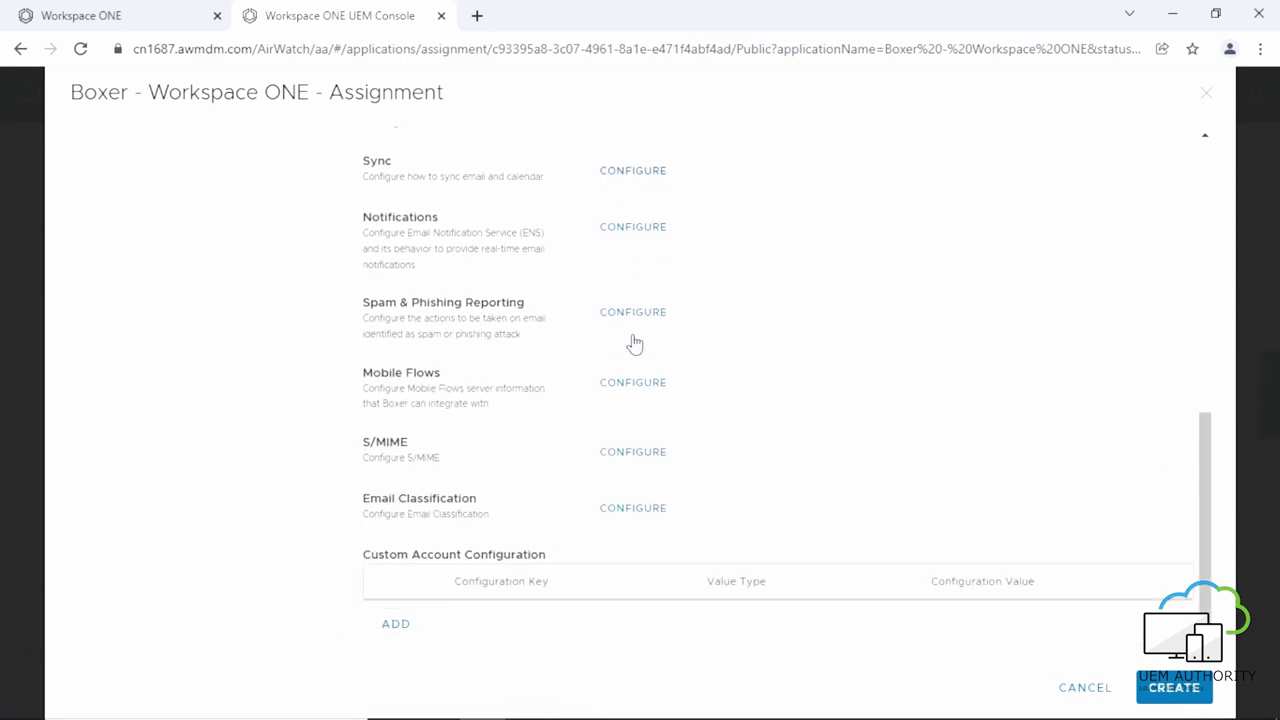
pyautogui.scroll(7, 634, 343)
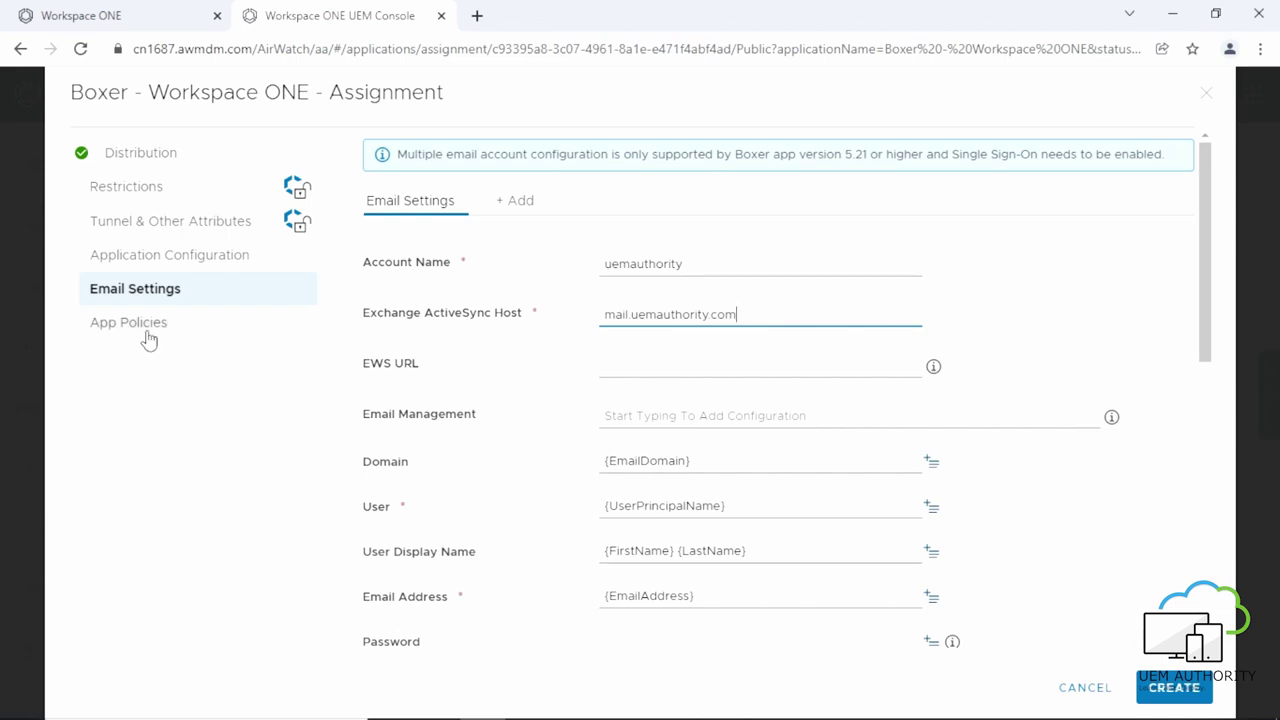
pyautogui.click(148, 336)
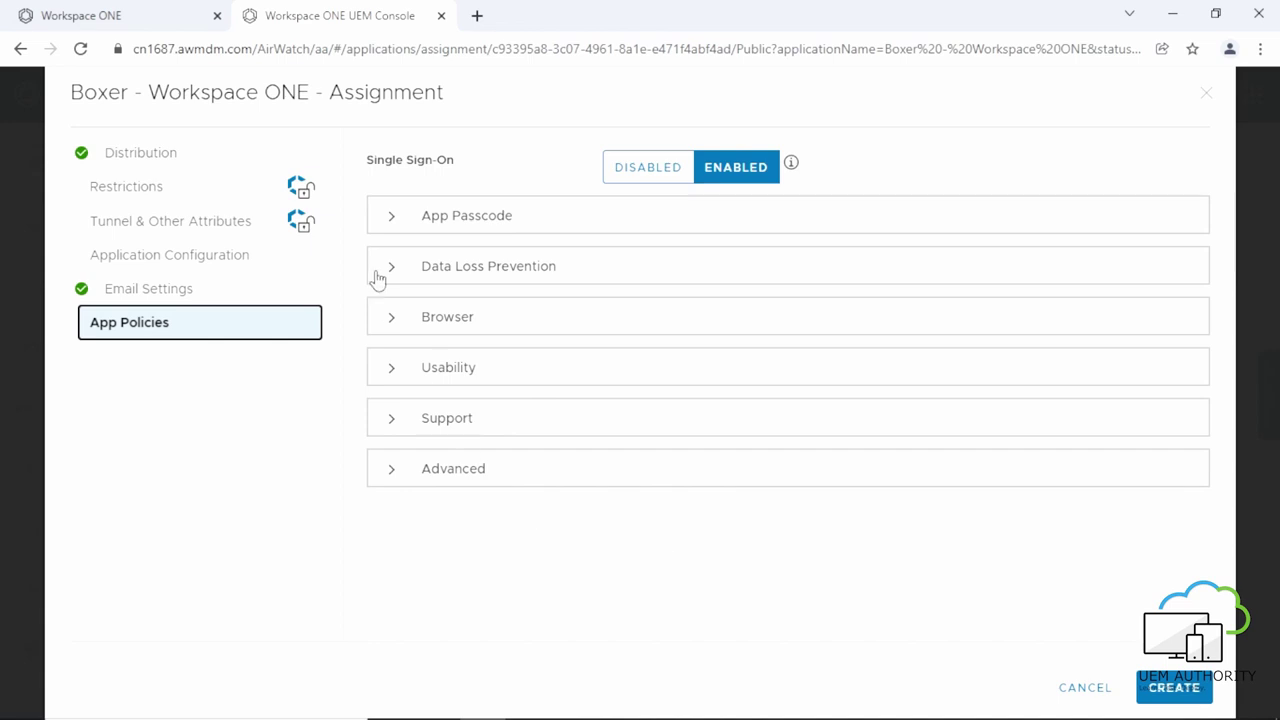
# Set Boxer's App Passcode type to Numeric in App Policies.
pyautogui.click(388, 228)
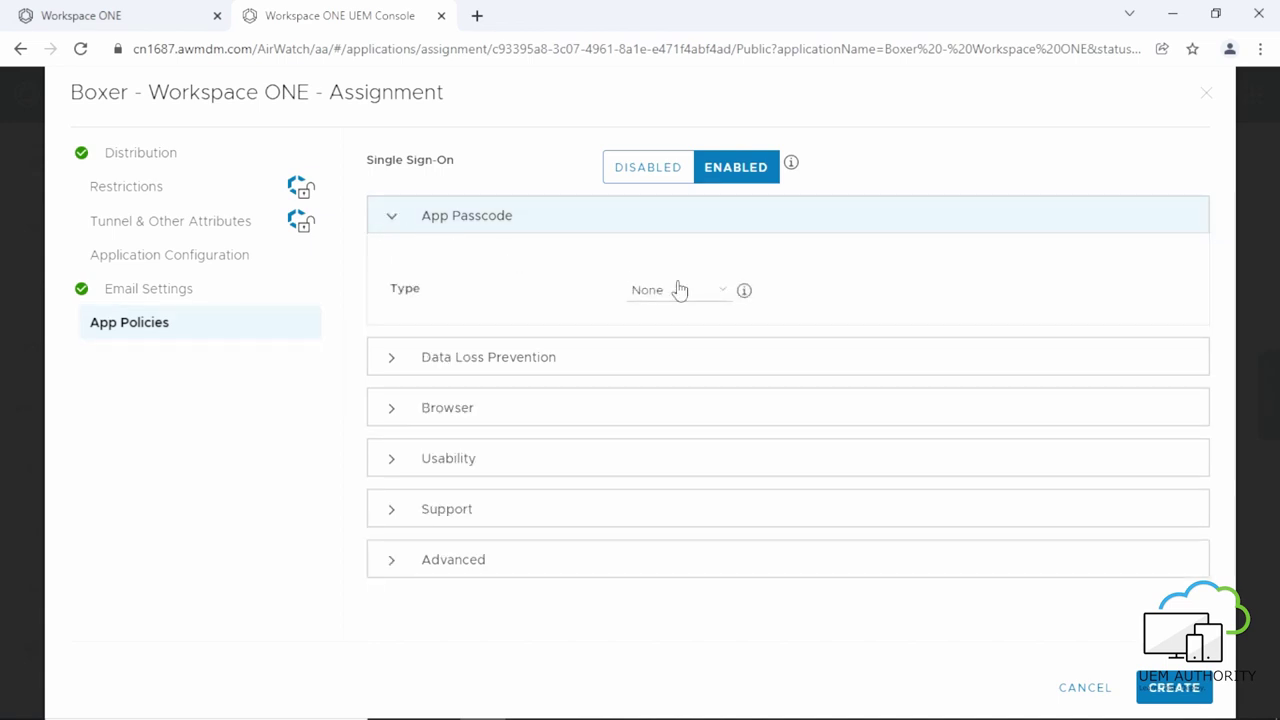
pyautogui.click(714, 290)
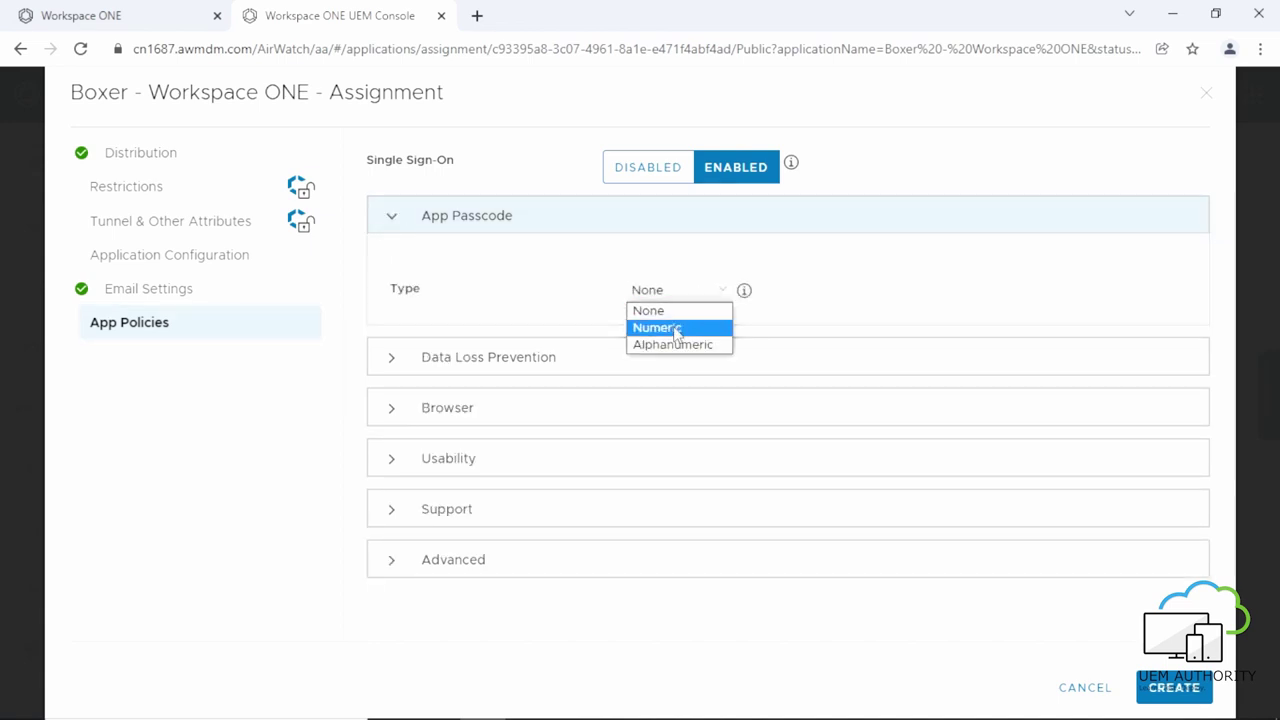
pyautogui.click(672, 327)
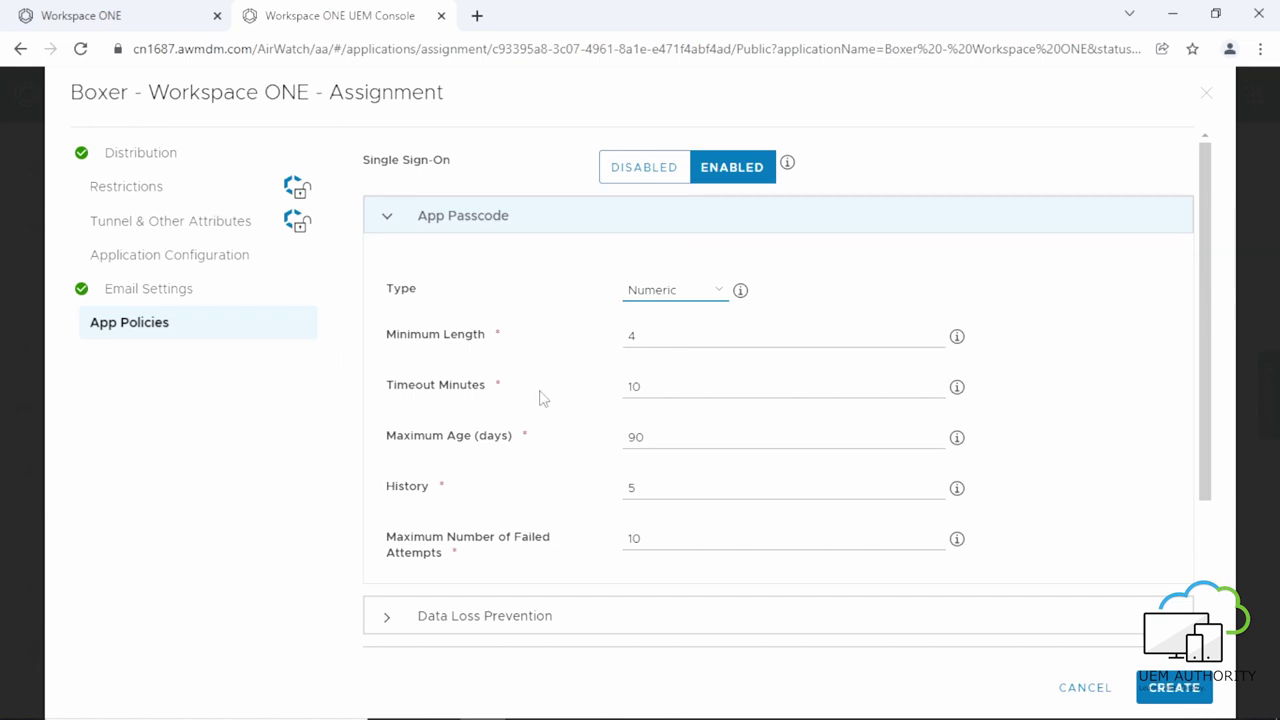
pyautogui.scroll(-2, 537, 397)
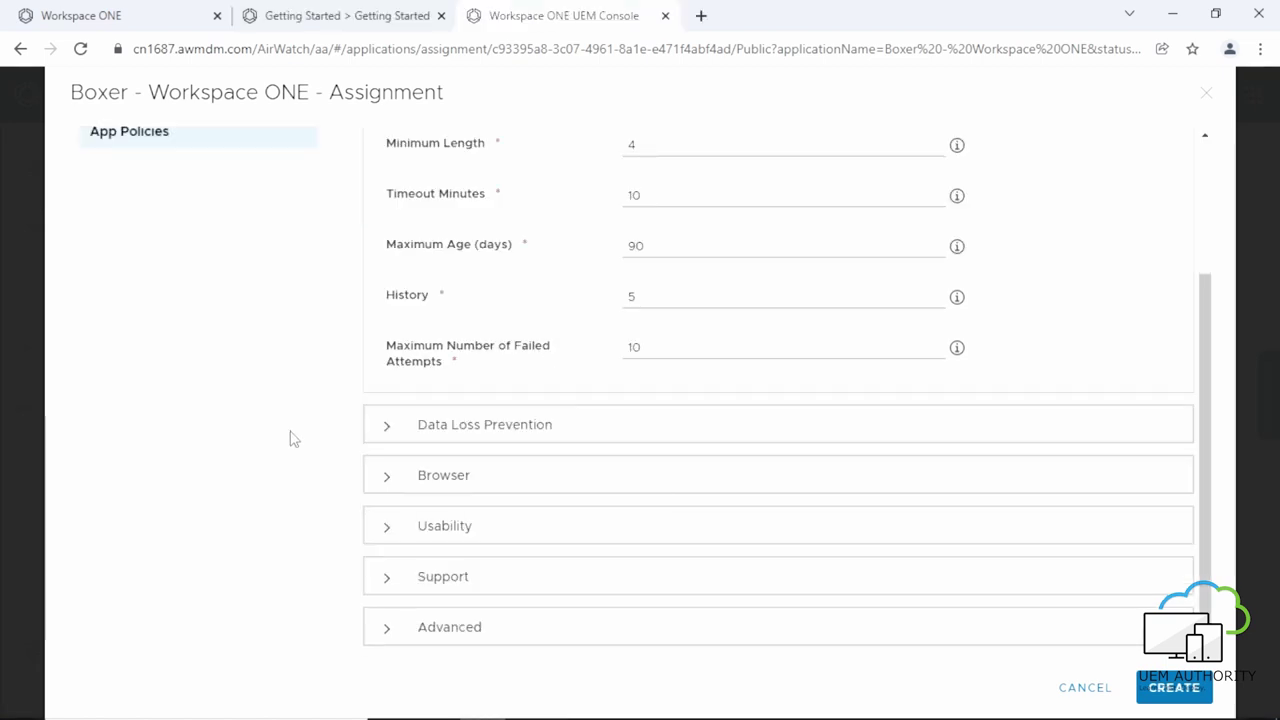
pyautogui.click(432, 442)
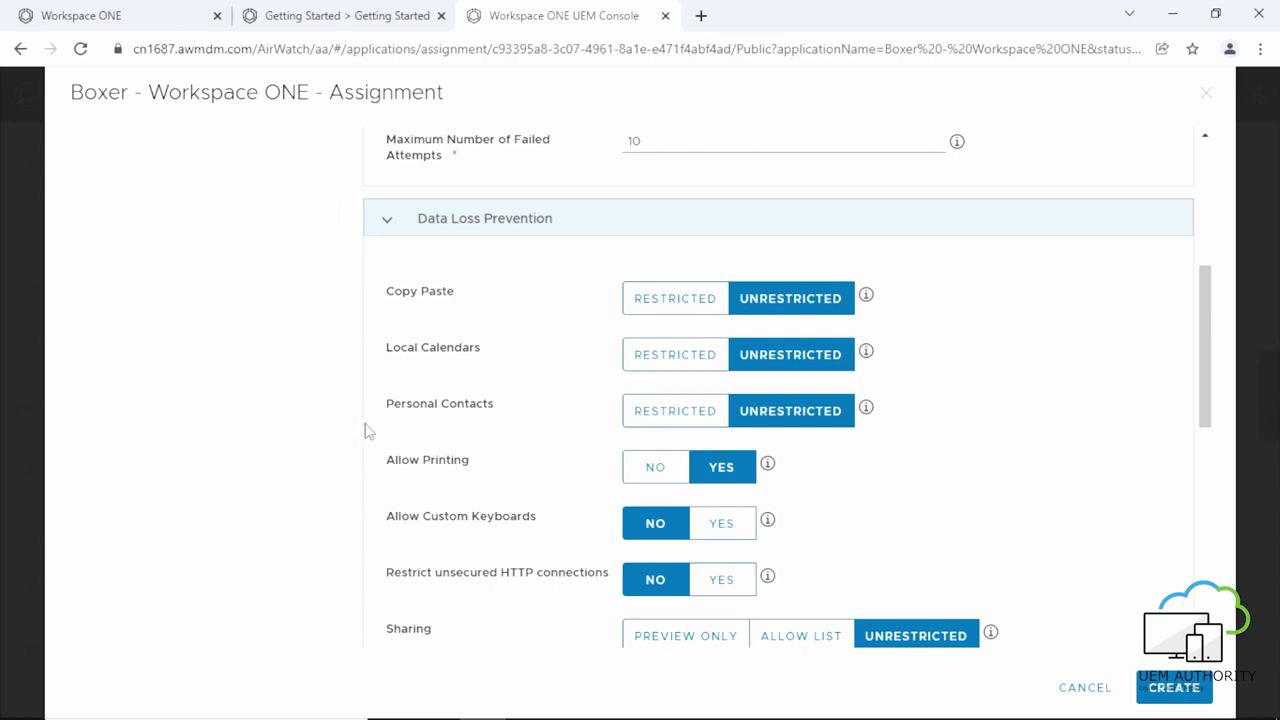
# Restrict copy-paste, local calendars, personal contacts and unsecured HTTP; disallow printing; allow custom keyboards.
pyautogui.click(634, 302)
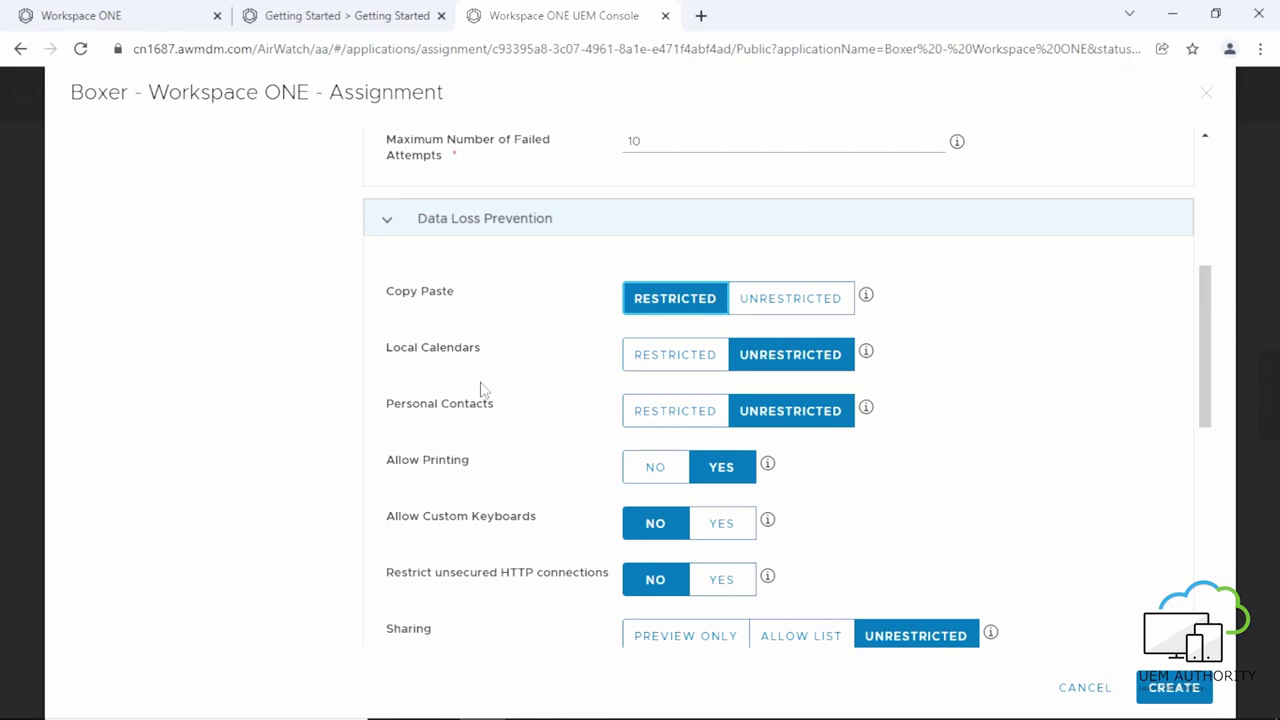
pyautogui.click(665, 362)
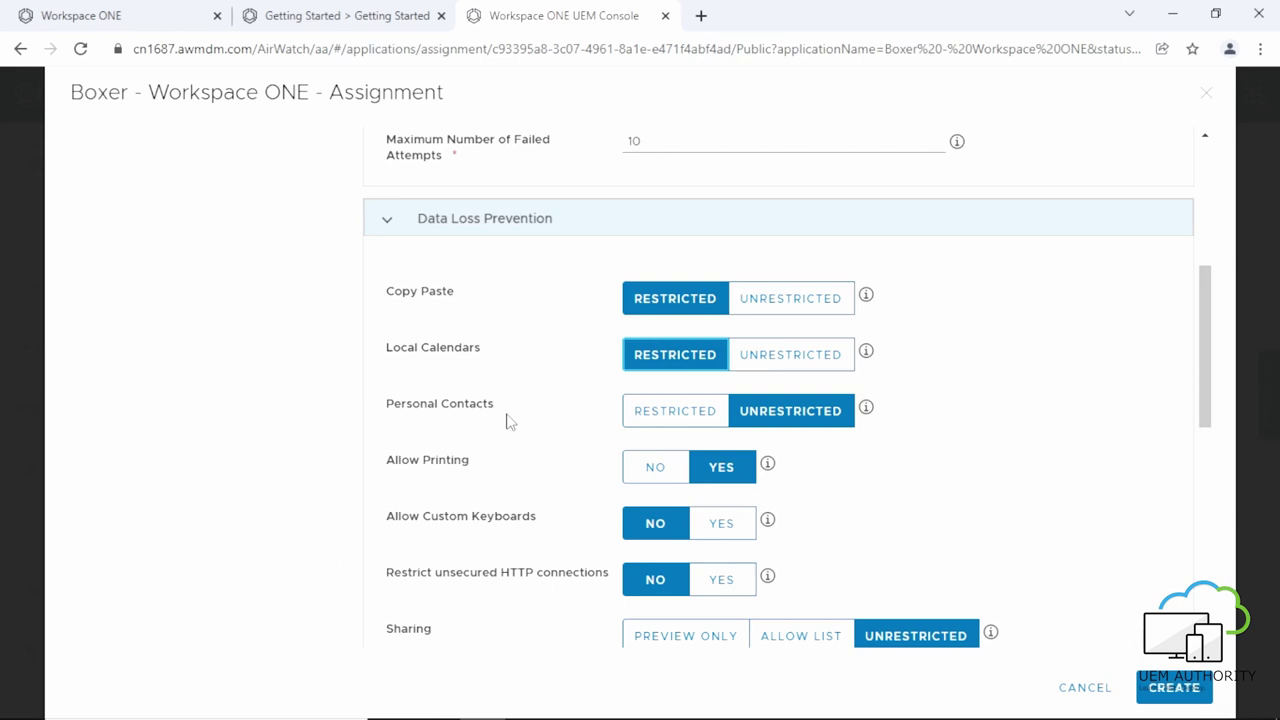
pyautogui.click(650, 423)
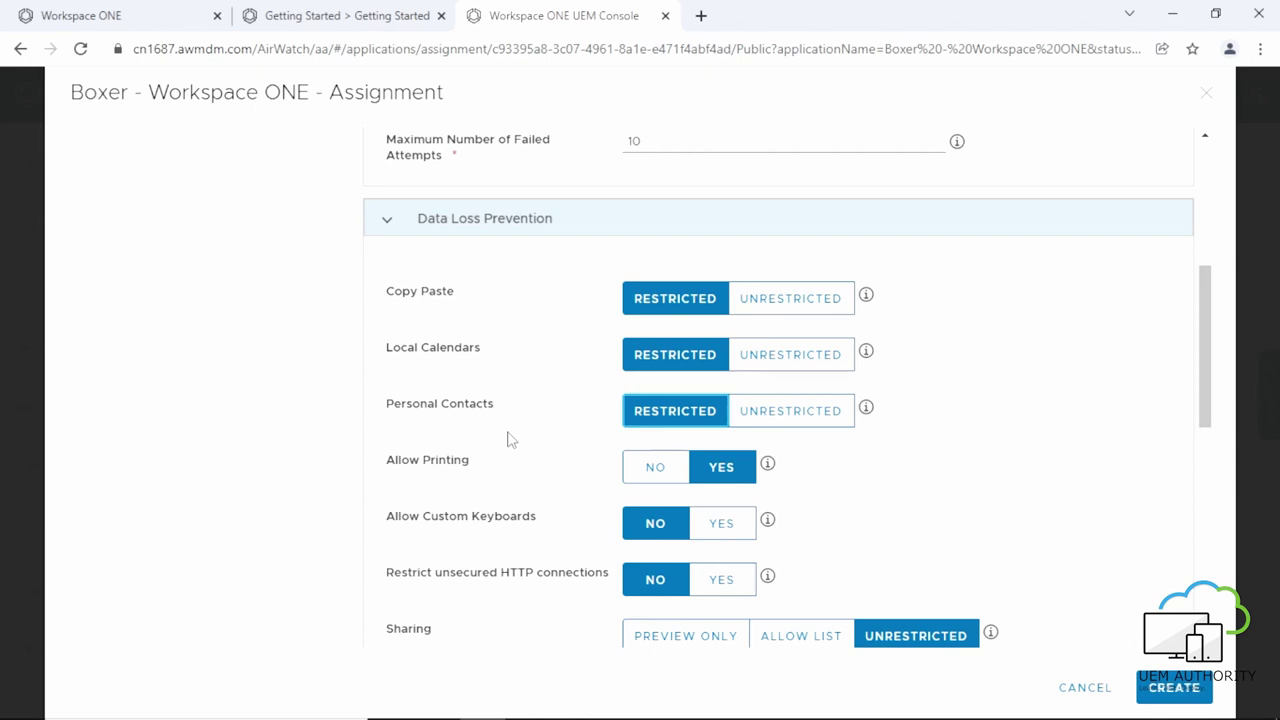
pyautogui.click(640, 472)
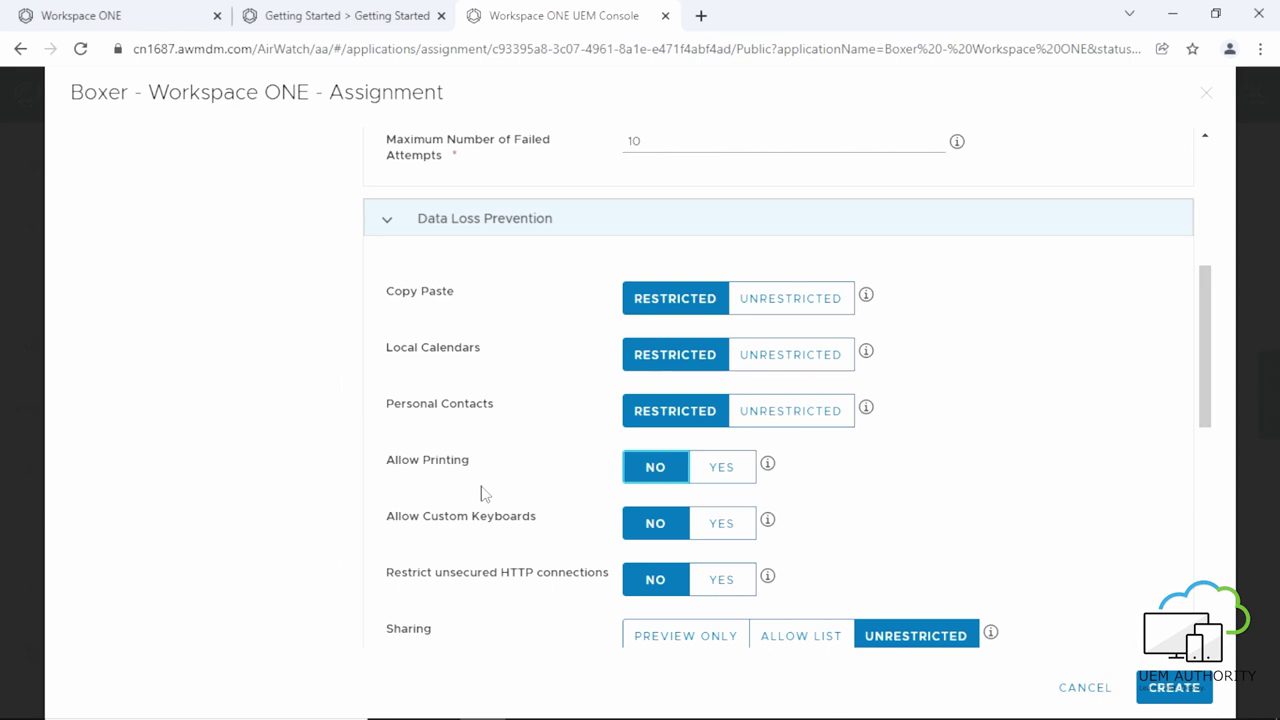
pyautogui.click(737, 530)
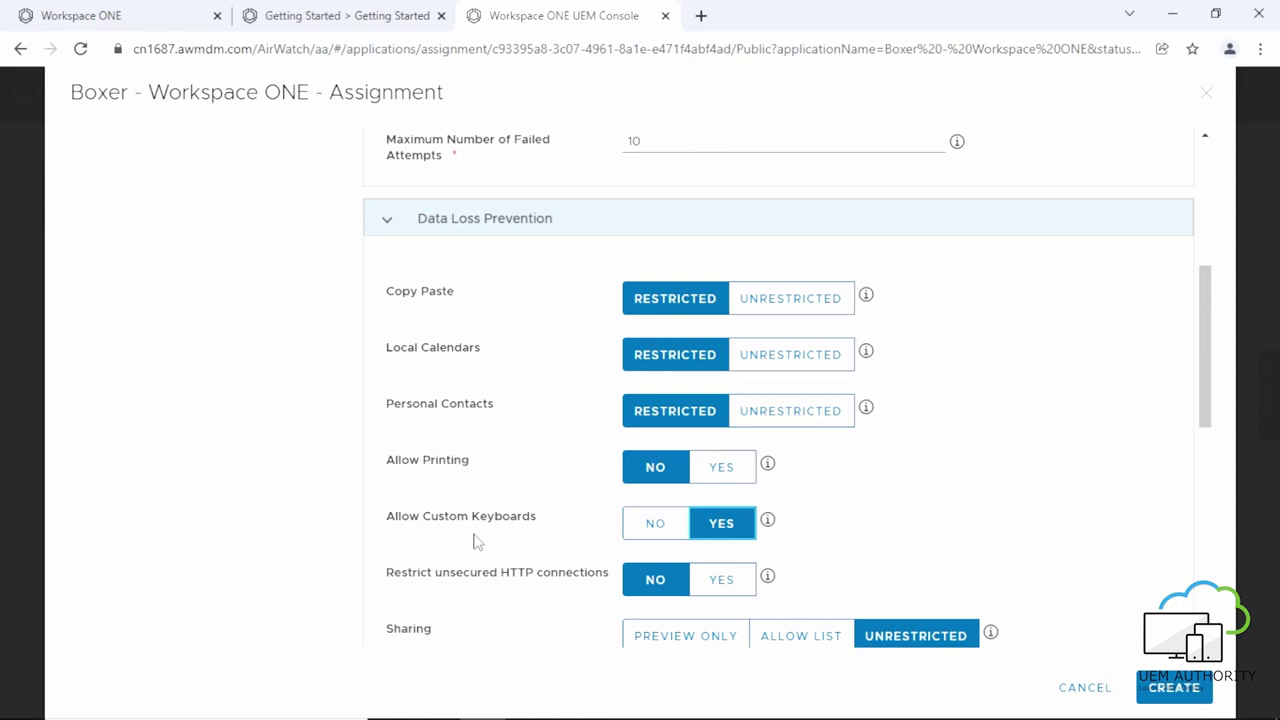
pyautogui.click(708, 588)
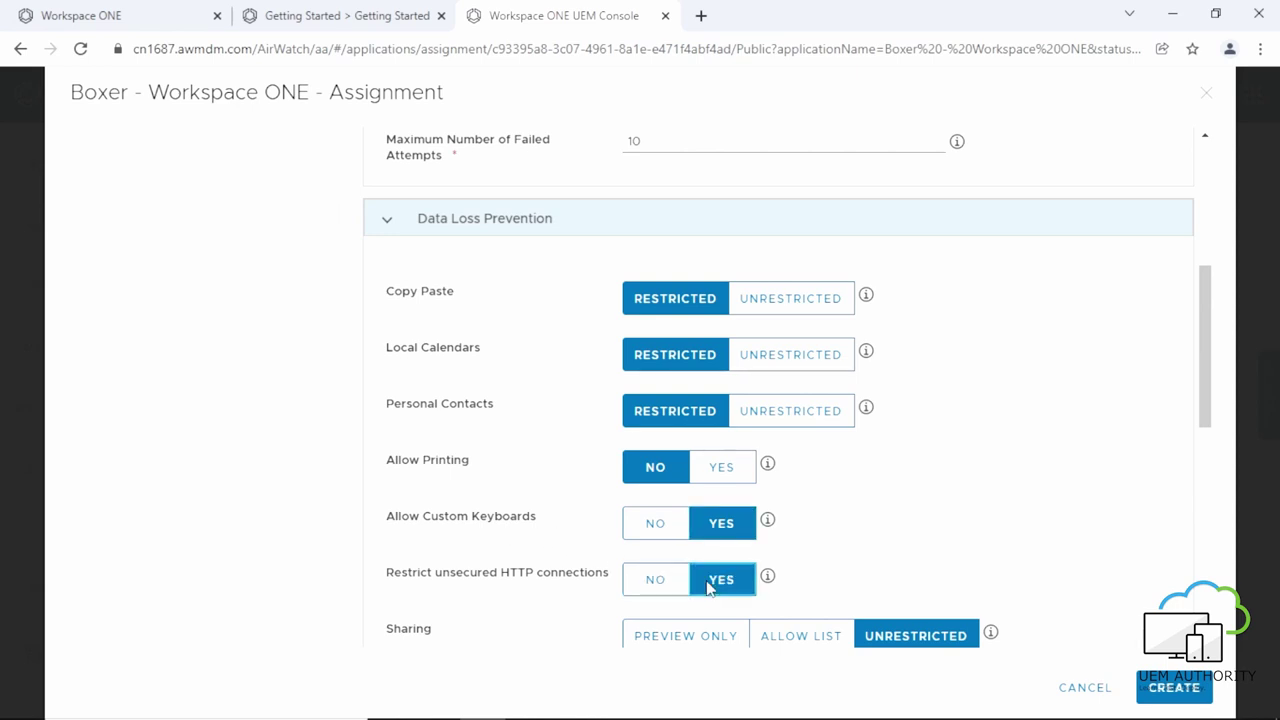
pyautogui.scroll(-3, 493, 530)
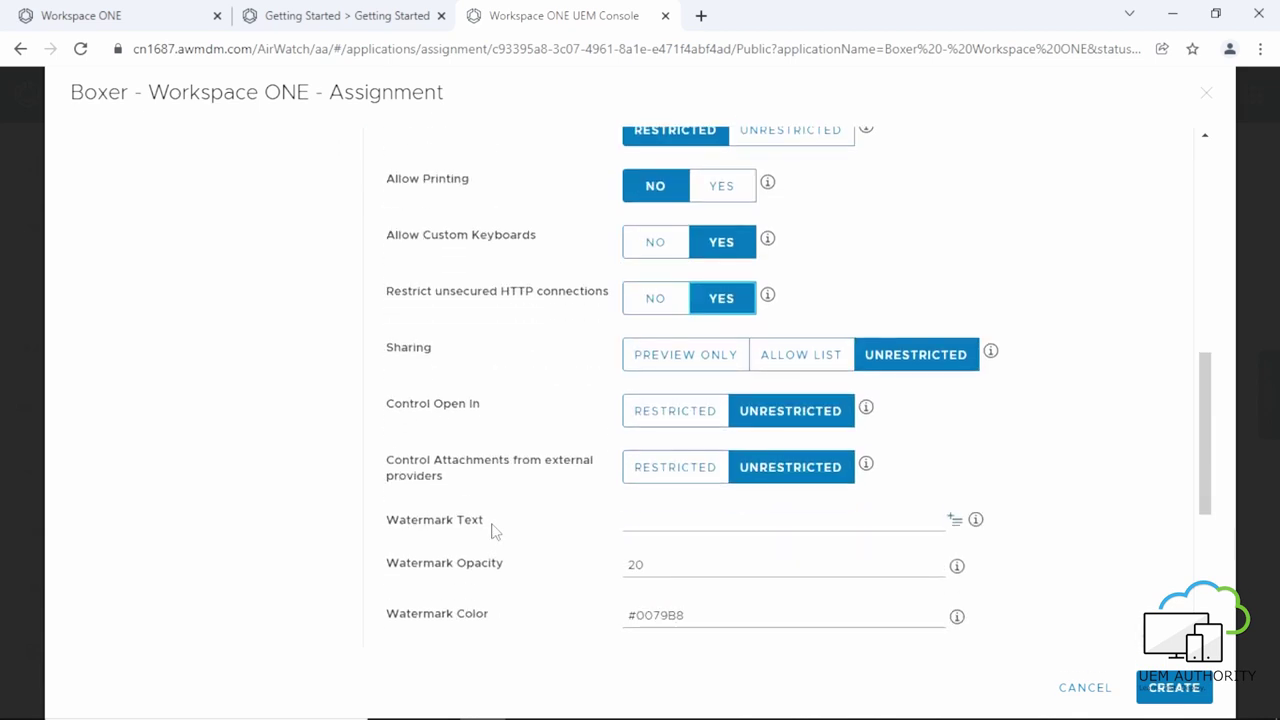
pyautogui.scroll(-4, 477, 500)
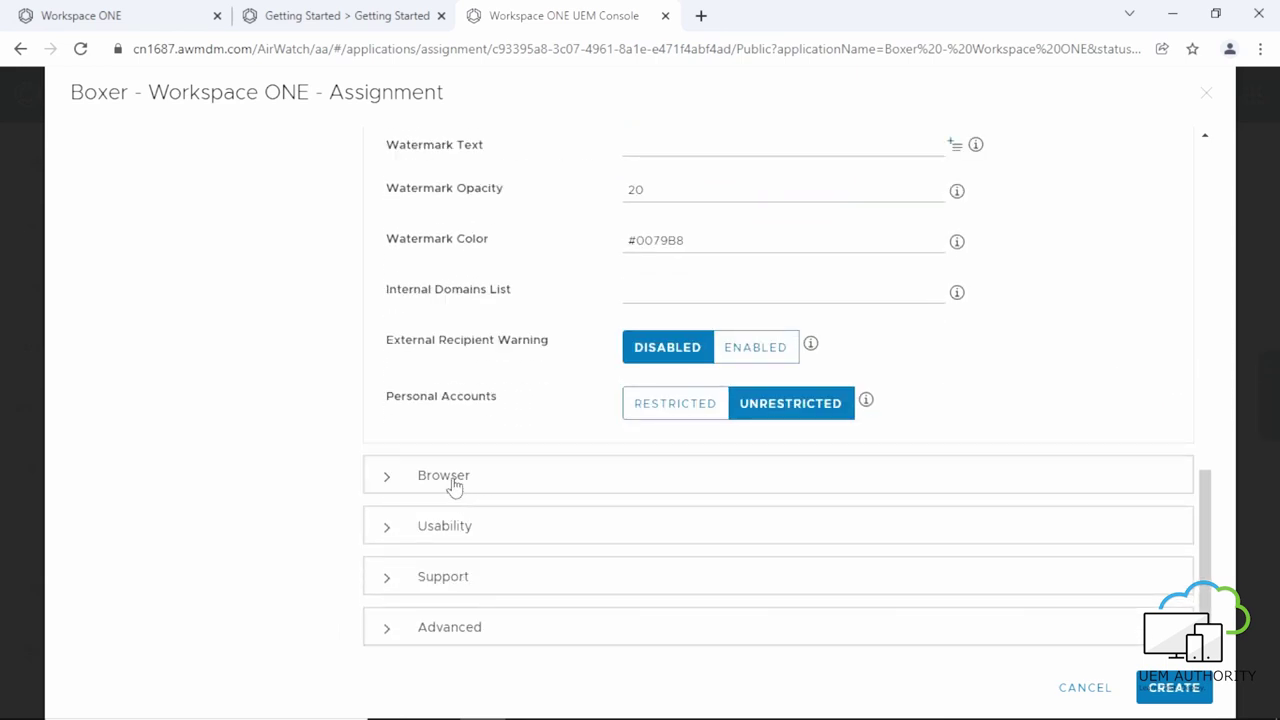
# Set Hyperlinks to Restricted in Boxer's Browser settings.
pyautogui.click(455, 485)
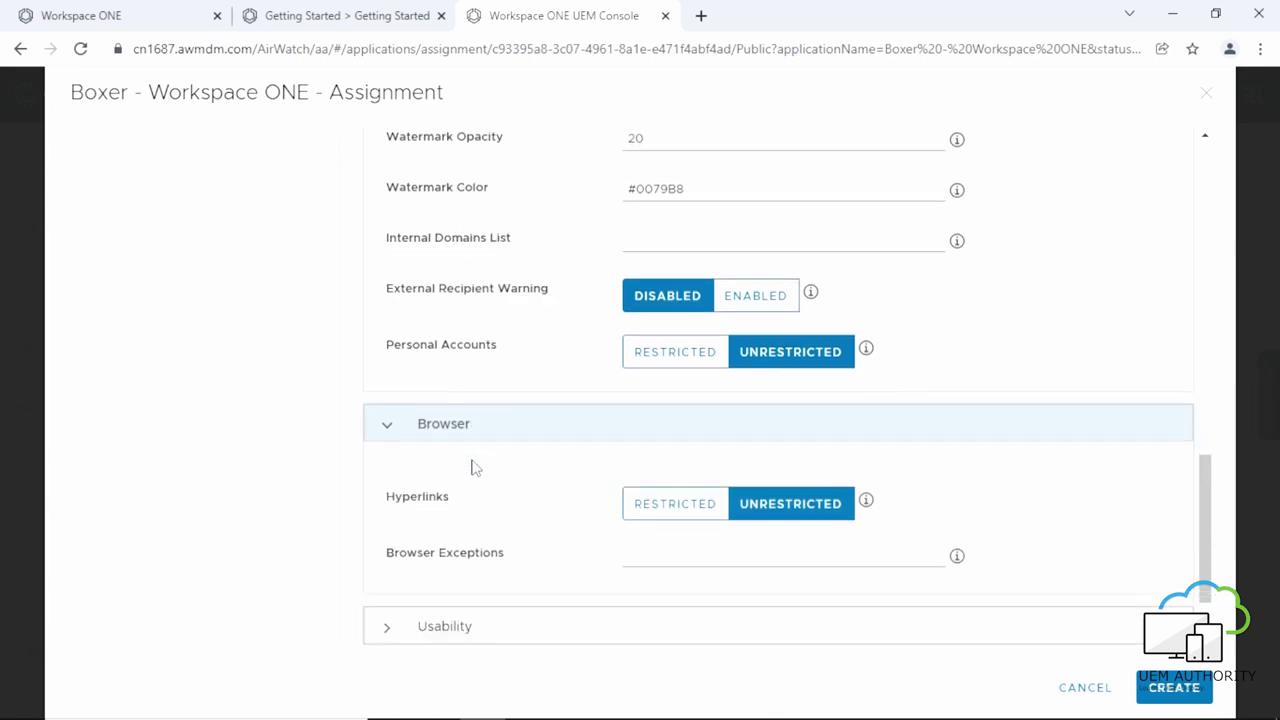
pyautogui.scroll(-1, 471, 466)
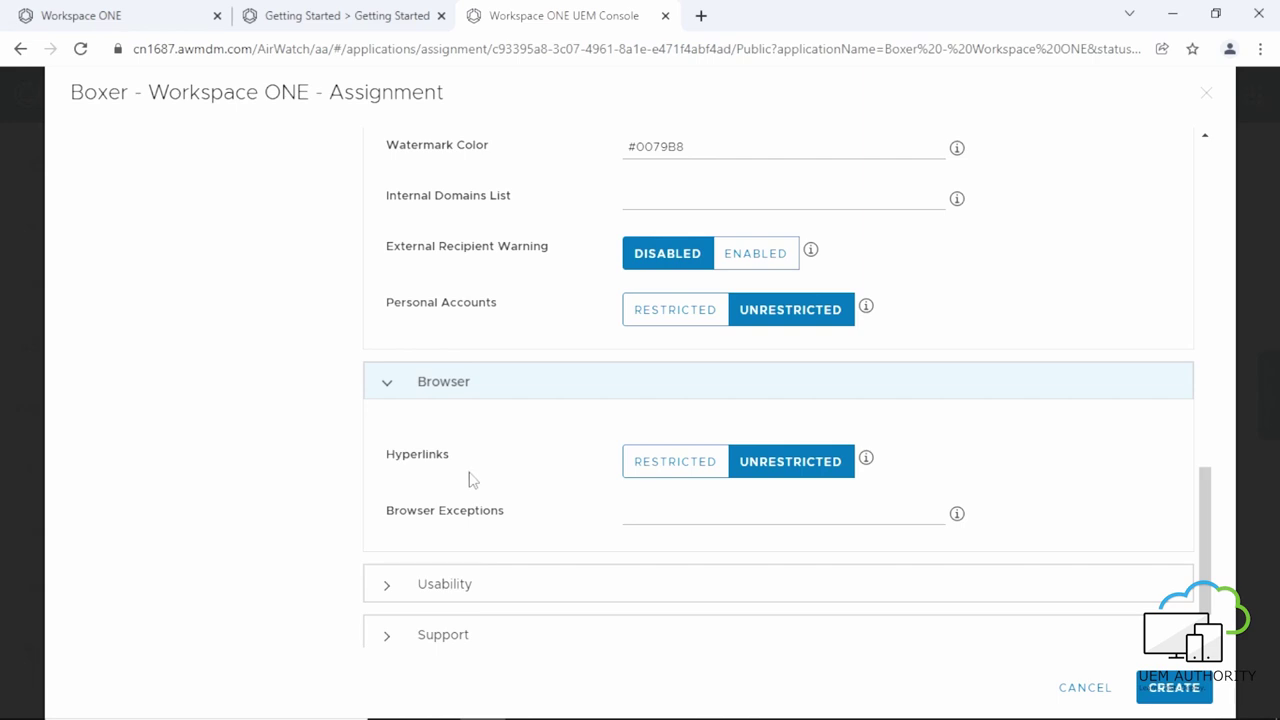
pyautogui.click(640, 472)
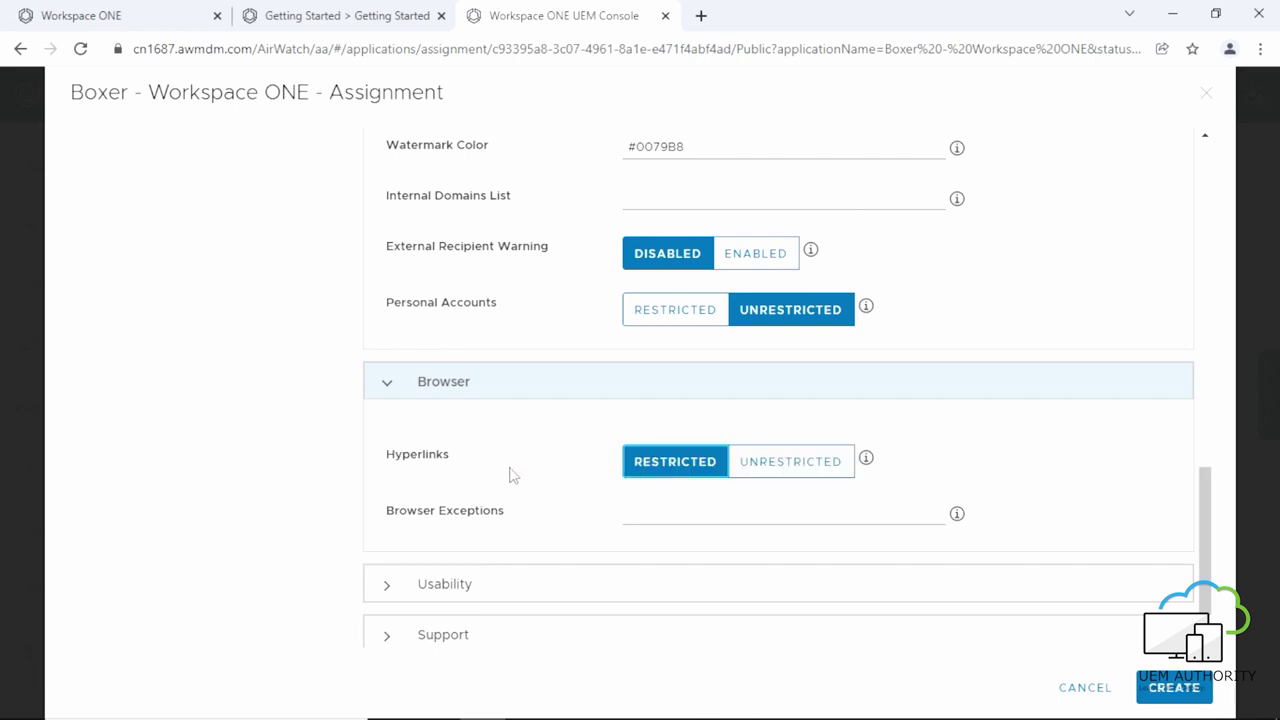
# Turn on Skip in-app tutorial in the Usability settings.
pyautogui.click(416, 588)
pyautogui.scroll(-1, 446, 530)
pyautogui.scroll(-3, 446, 530)
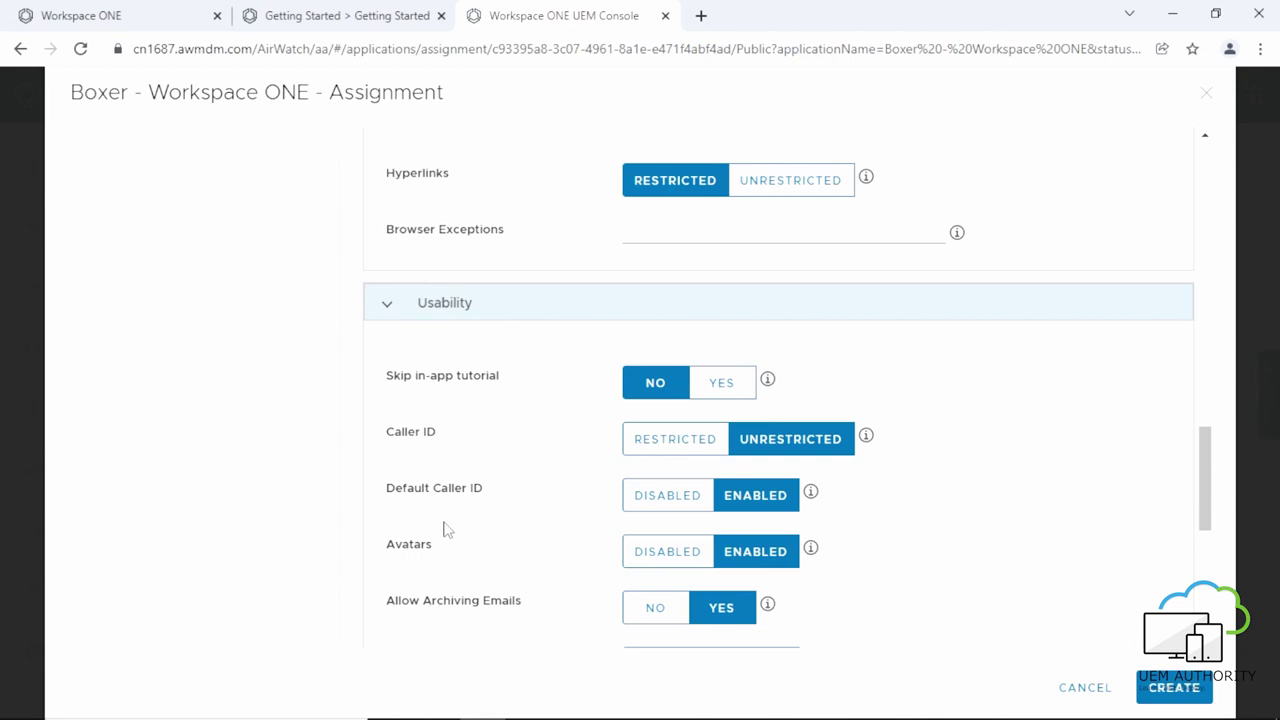
pyautogui.click(712, 385)
pyautogui.scroll(-1, 507, 443)
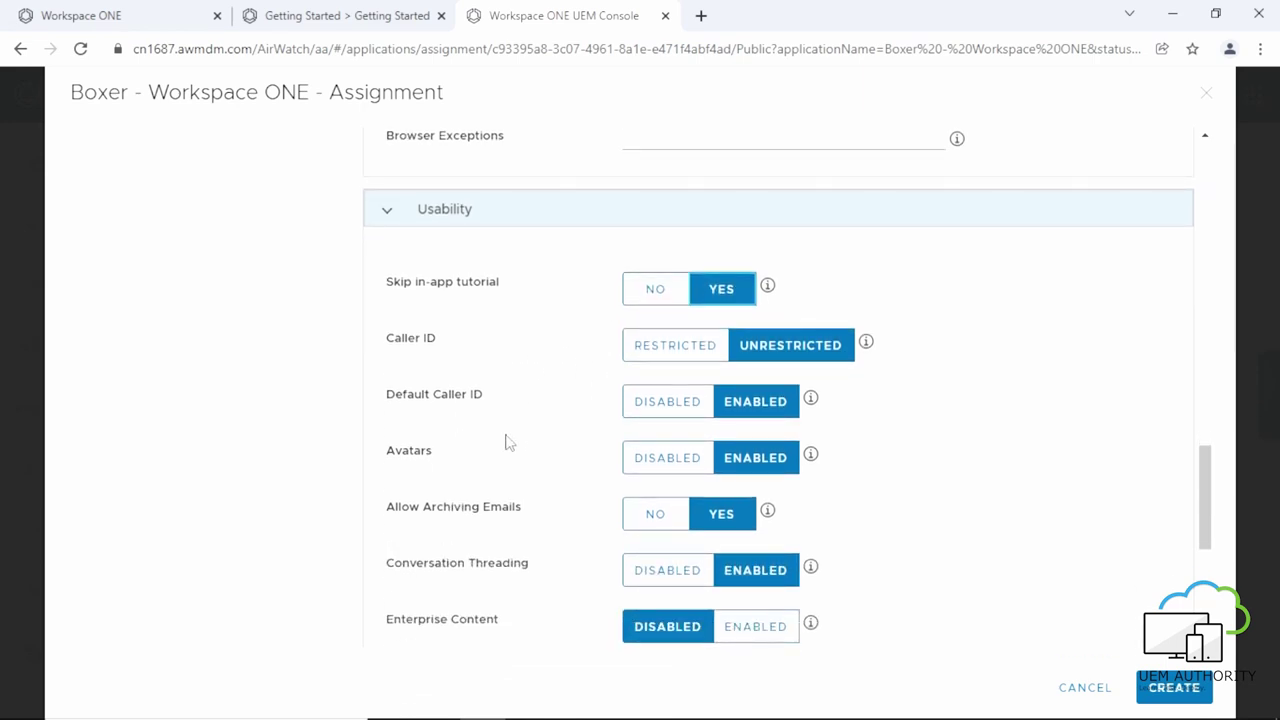
pyautogui.scroll(-3, 507, 443)
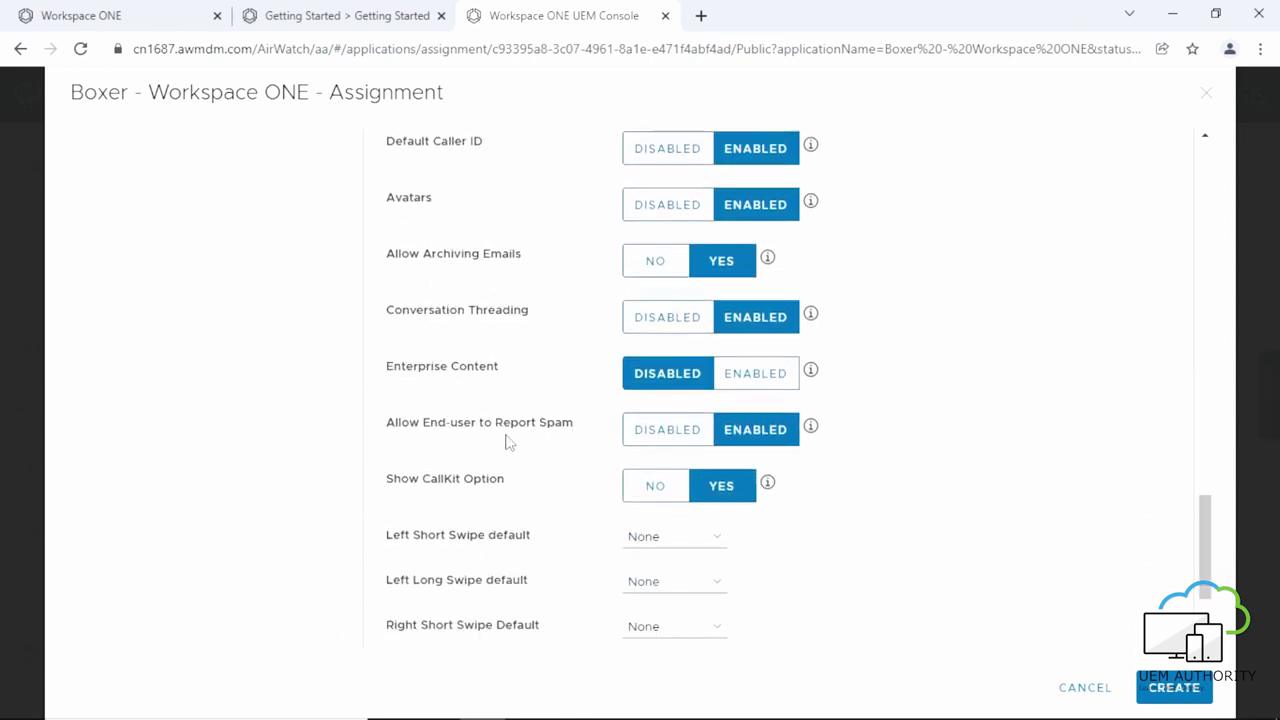
pyautogui.scroll(-2, 507, 443)
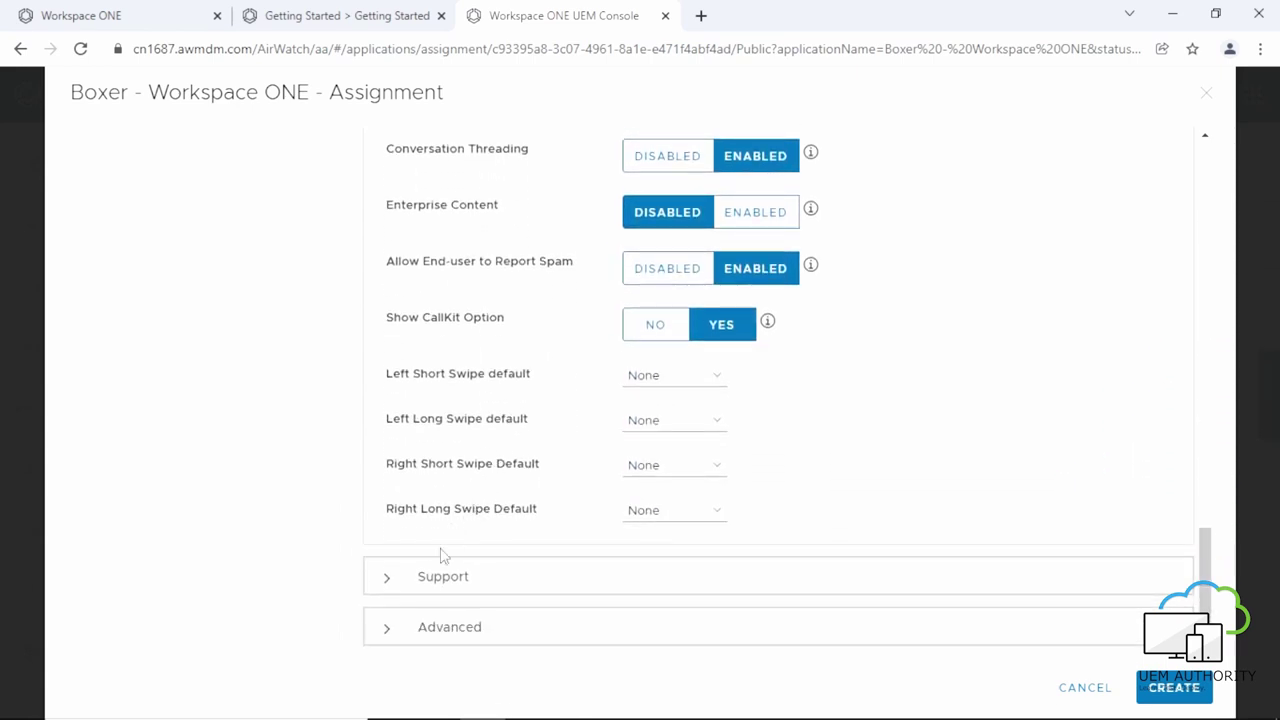
# Enter the company's support email address in Boxer's Support settings.
pyautogui.click(430, 577)
pyautogui.scroll(-2, 488, 470)
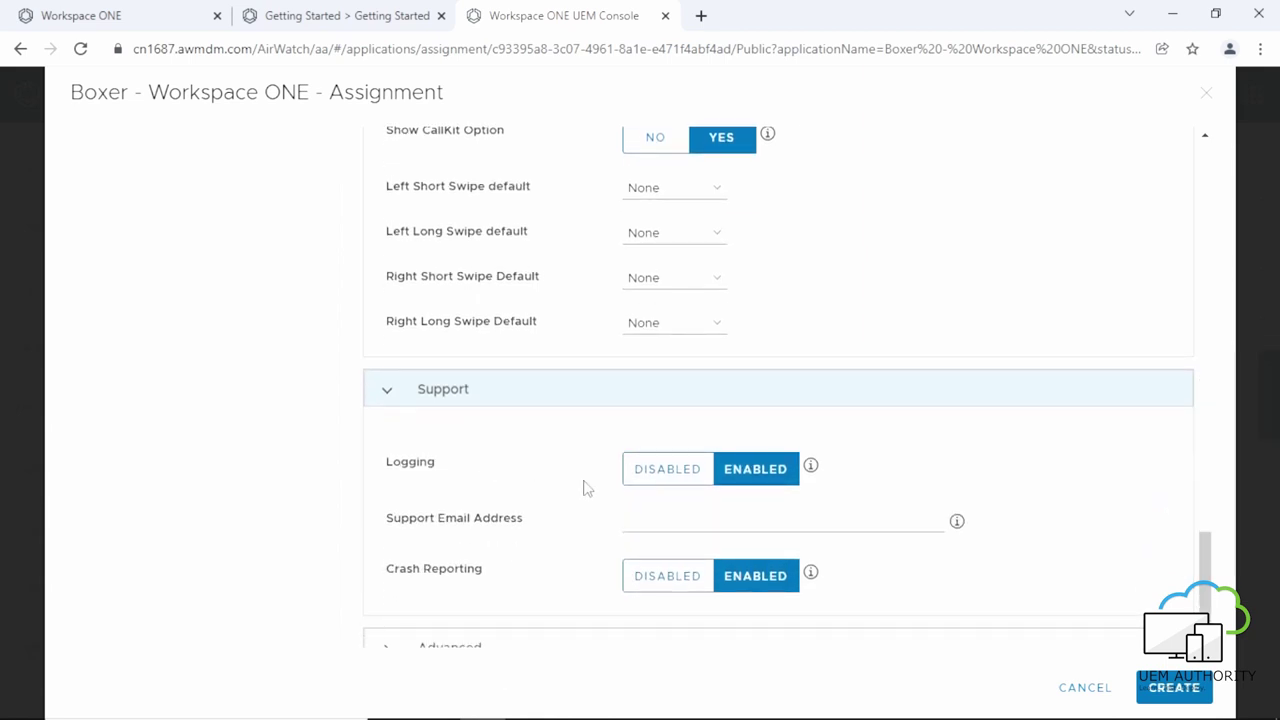
pyautogui.click(636, 515)
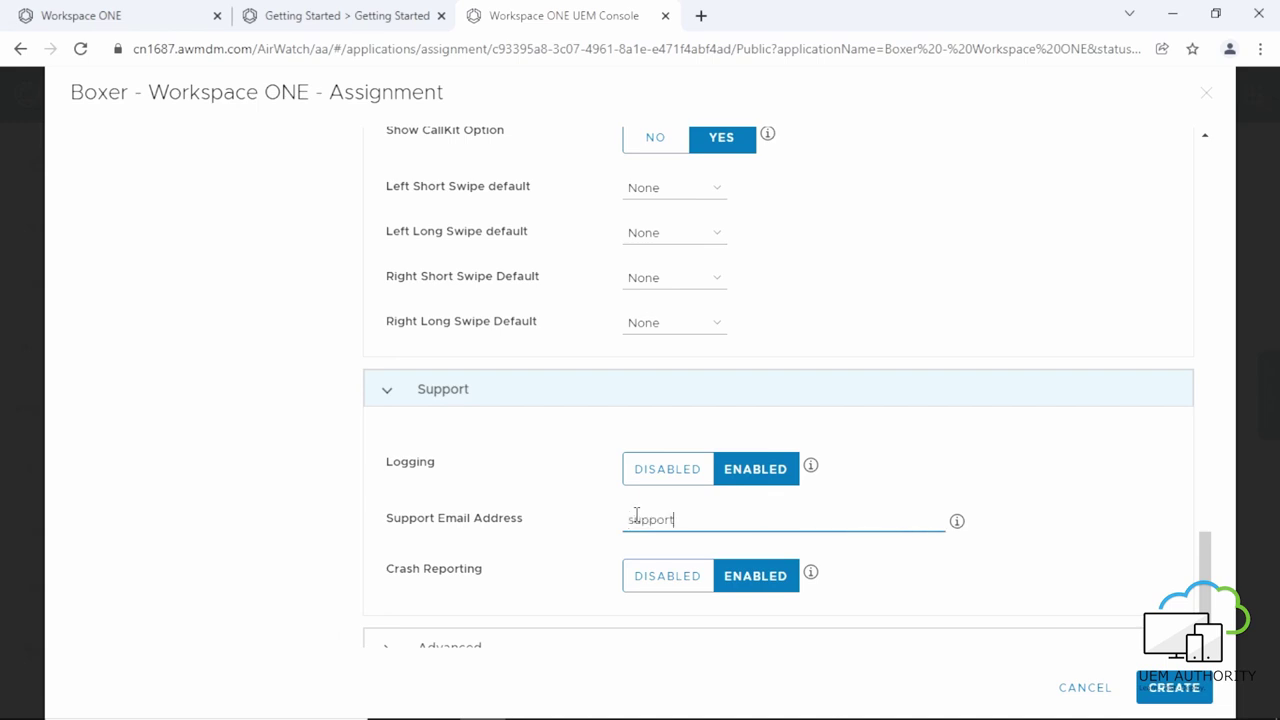
pyautogui.click(626, 520)
pyautogui.scroll(-1, 626, 510)
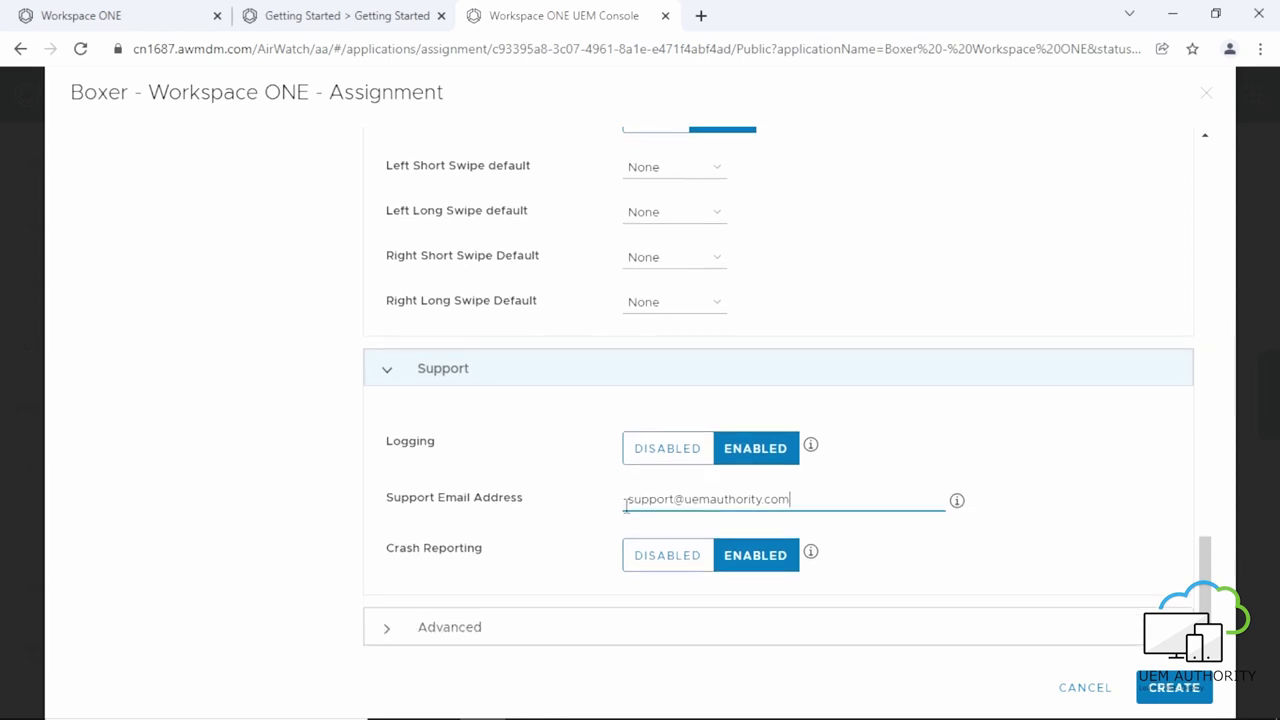
# Set Forward/Add Attachments and Attachment Download to Disabled under Advanced settings.
pyautogui.click(426, 630)
pyautogui.scroll(-3, 540, 500)
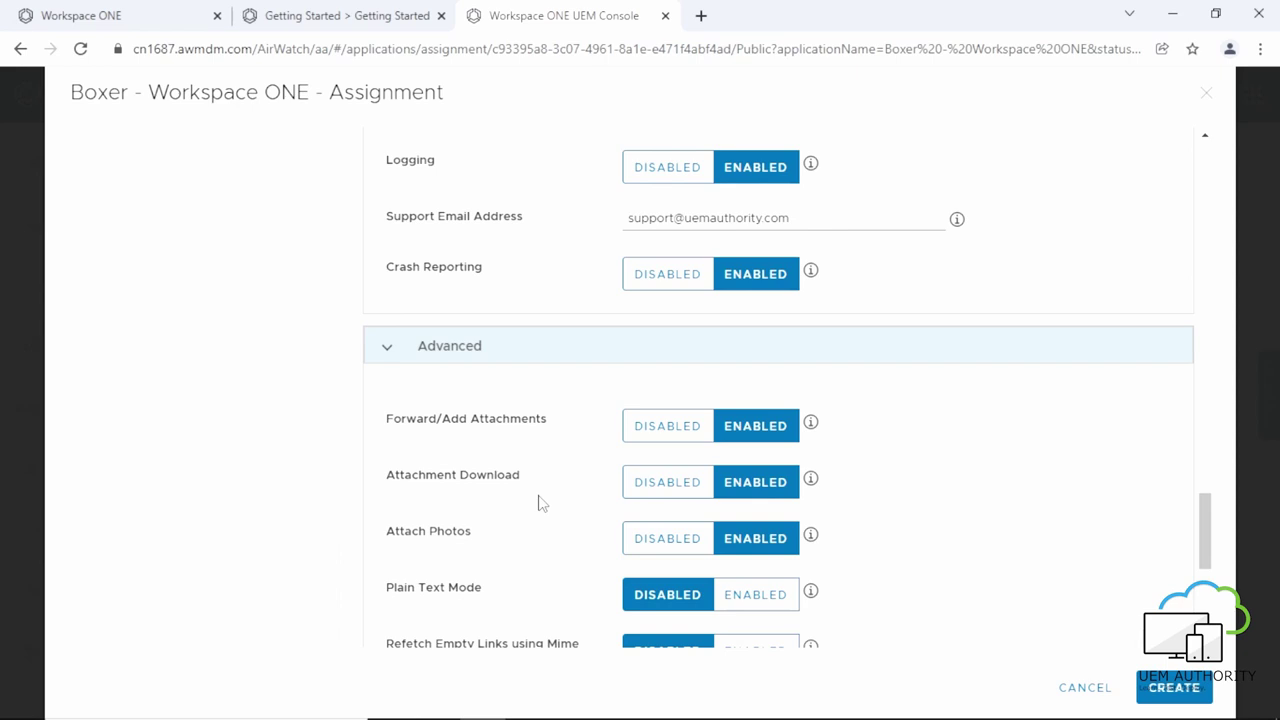
pyautogui.click(667, 432)
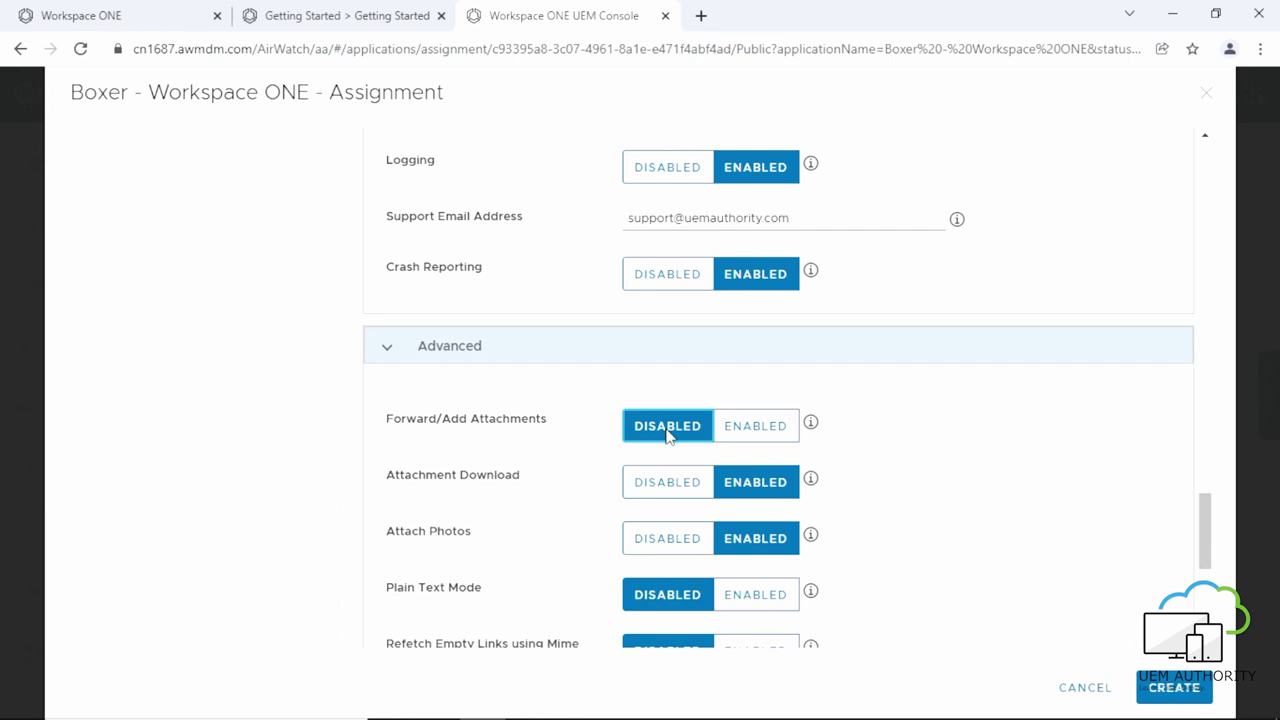
pyautogui.click(644, 484)
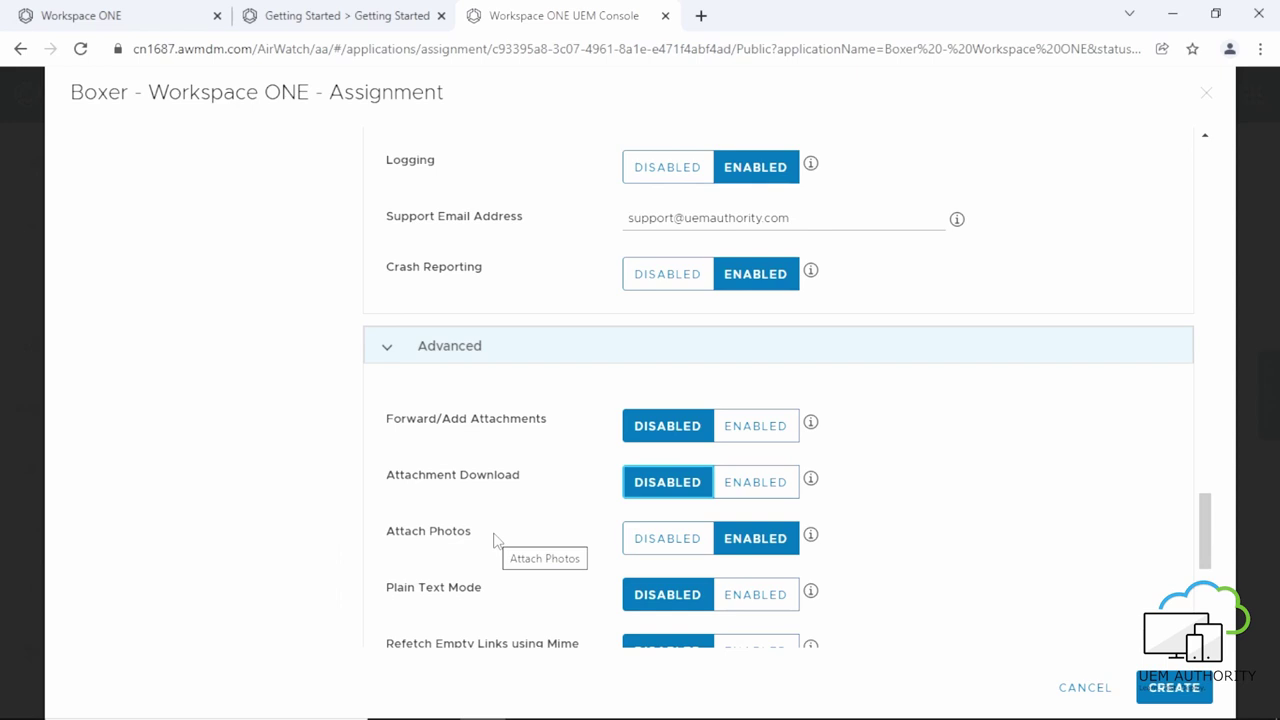
pyautogui.scroll(-2, 457, 546)
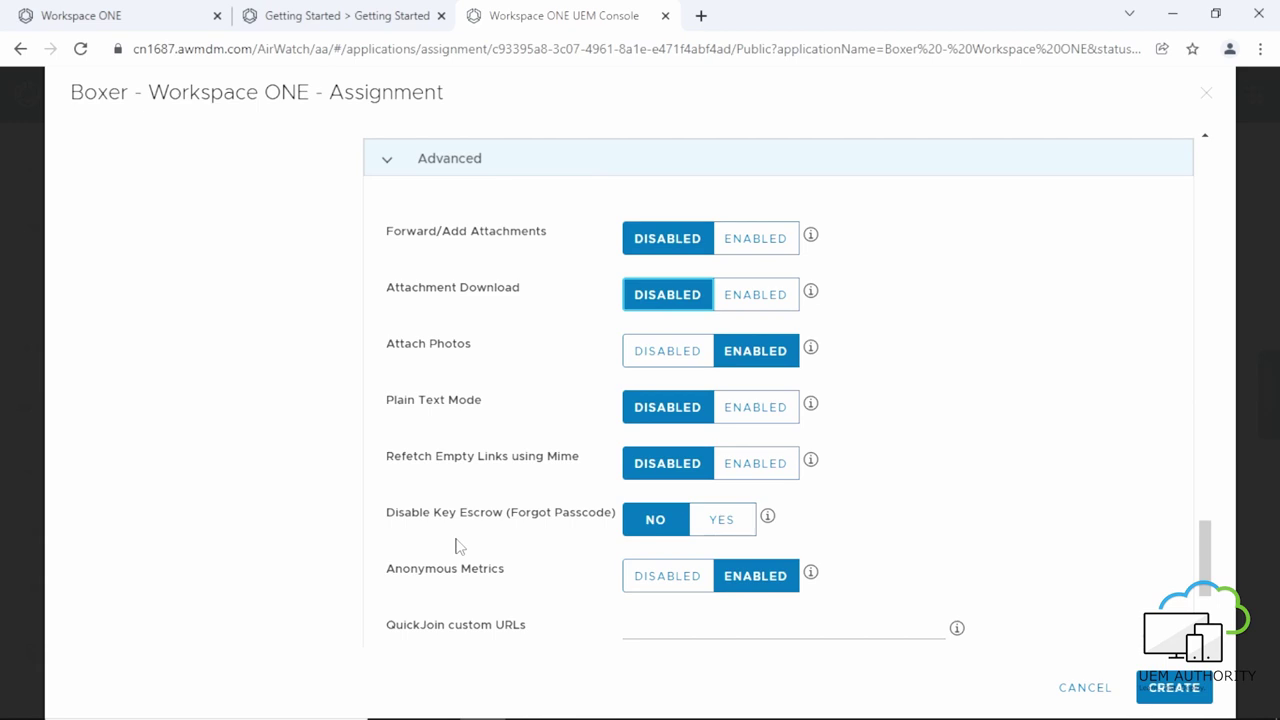
pyautogui.scroll(-2, 457, 546)
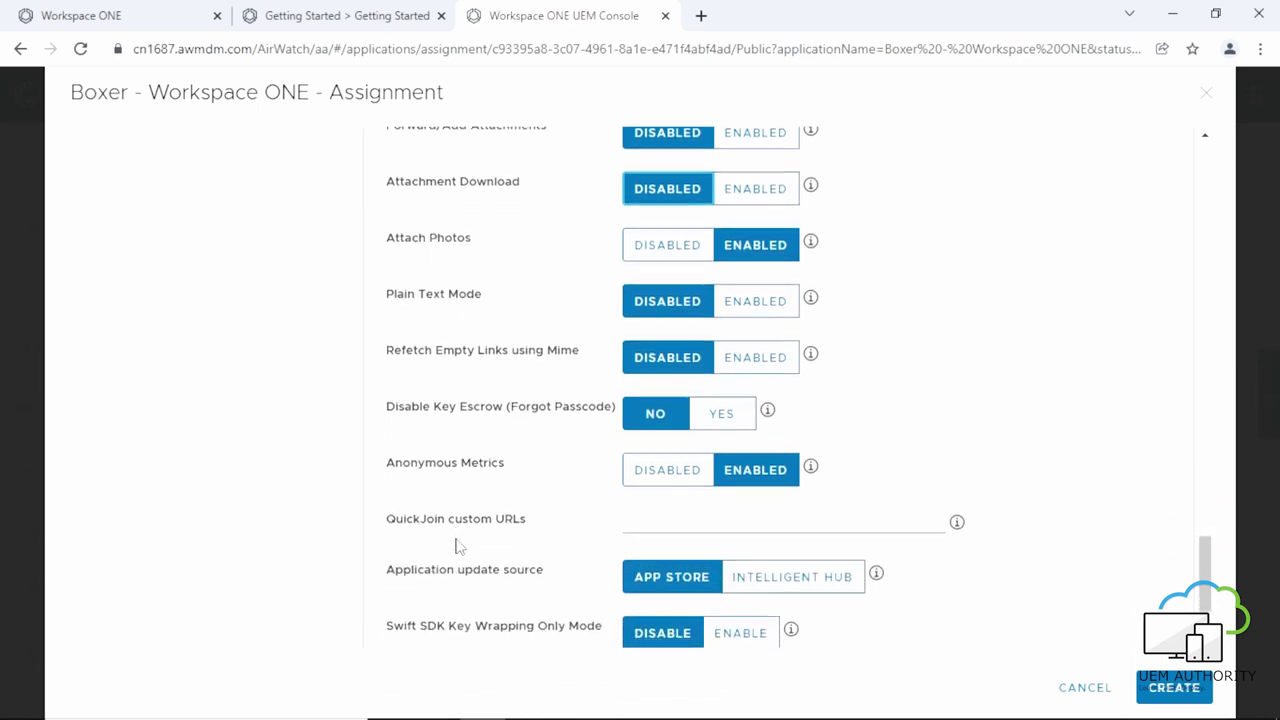
pyautogui.scroll(-1, 457, 546)
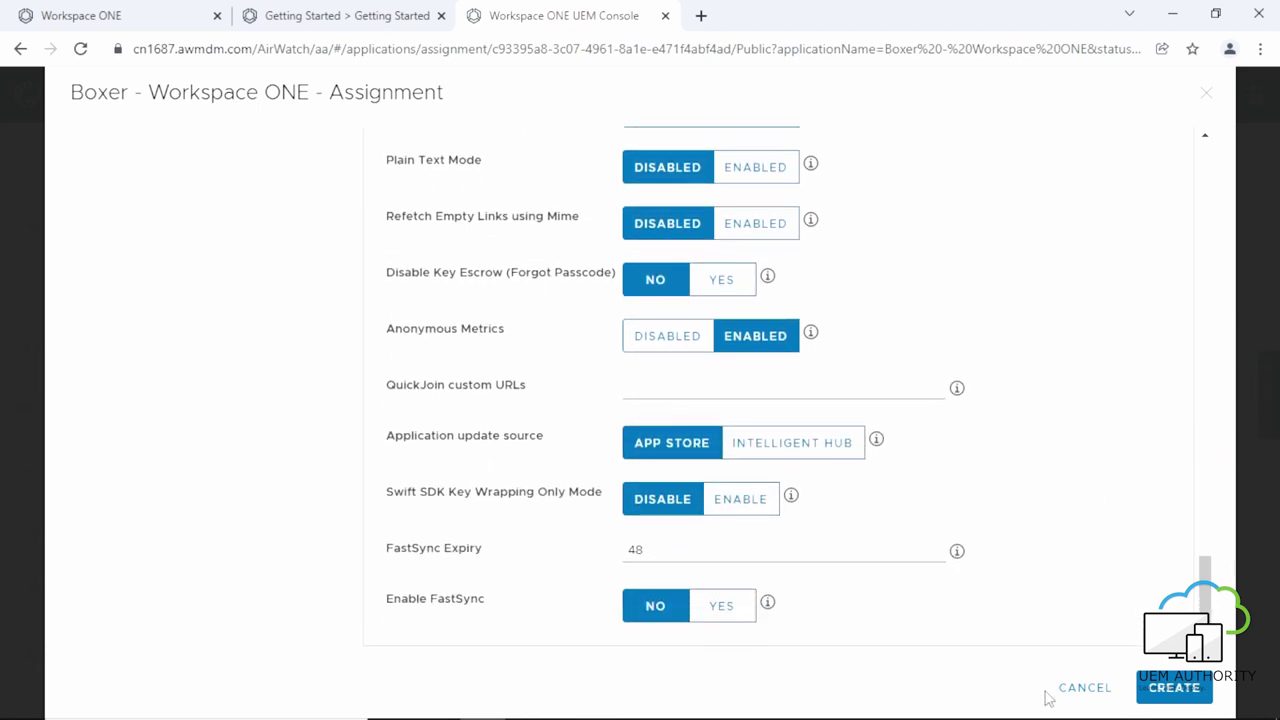
# Create the UEMAUTHORITY BYOD assignment, save the app's assignments, and publish it.
pyautogui.click(1170, 688)
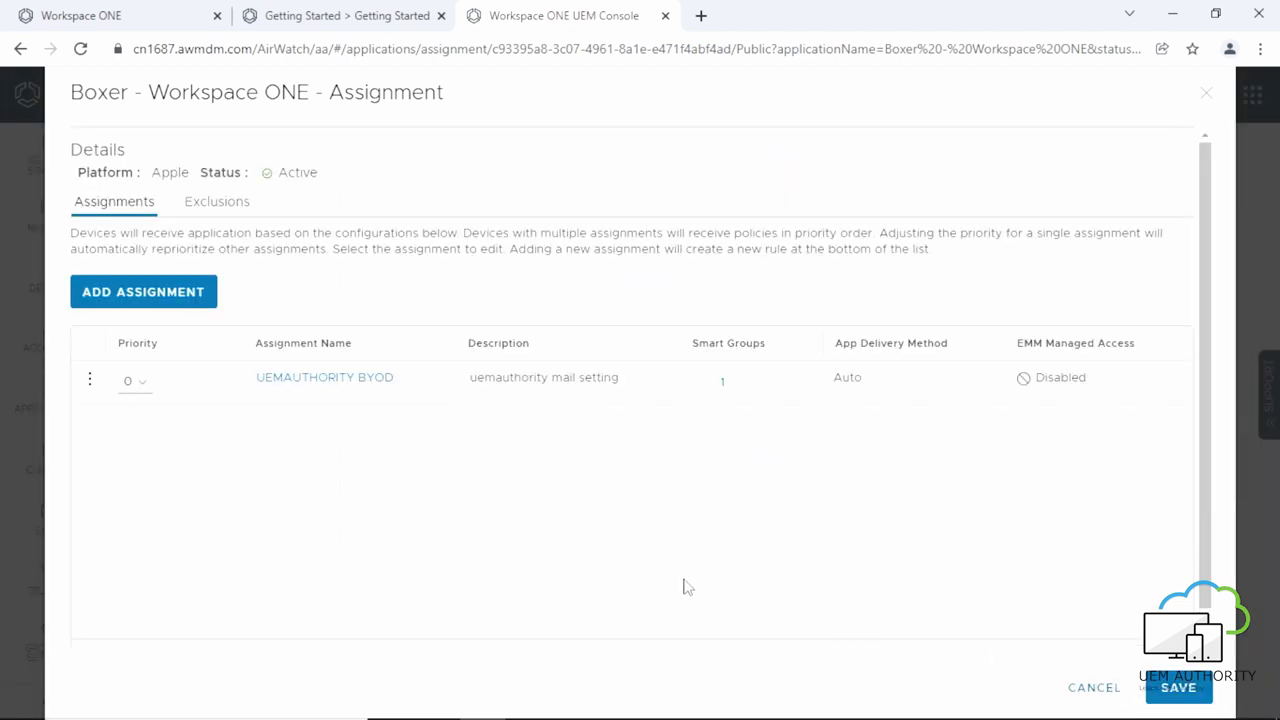
pyautogui.click(1170, 688)
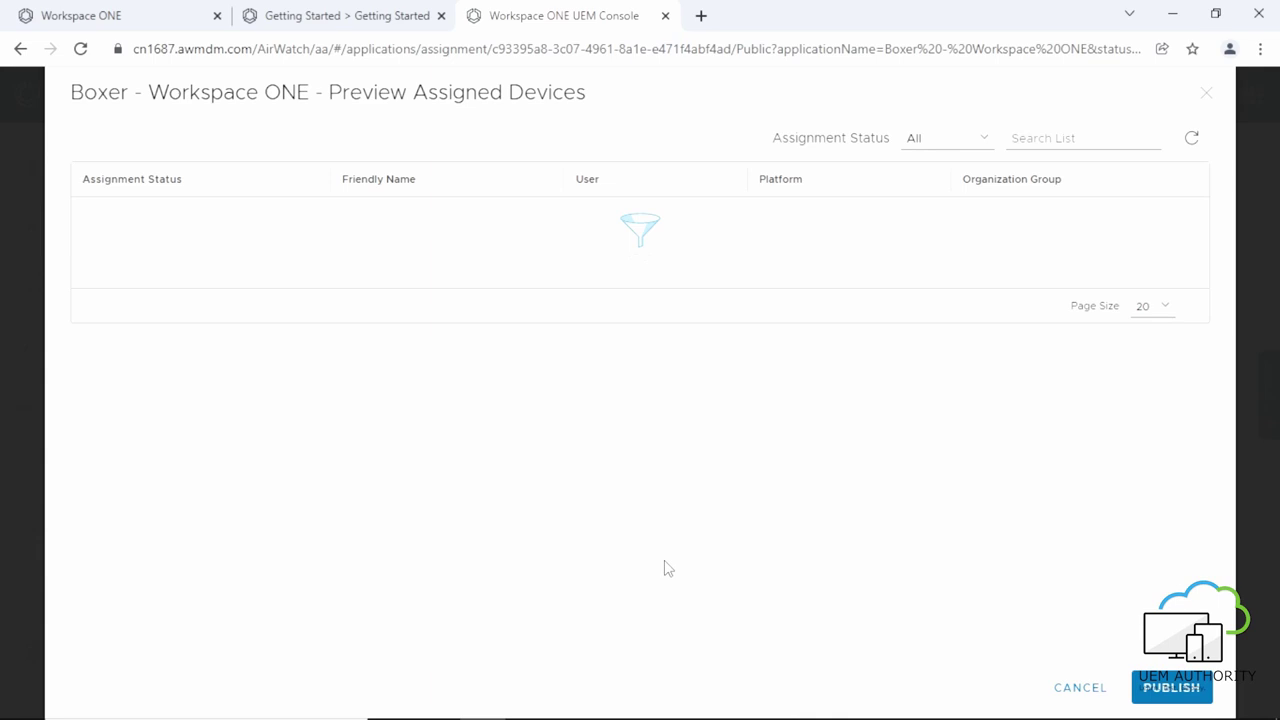
pyautogui.click(1150, 688)
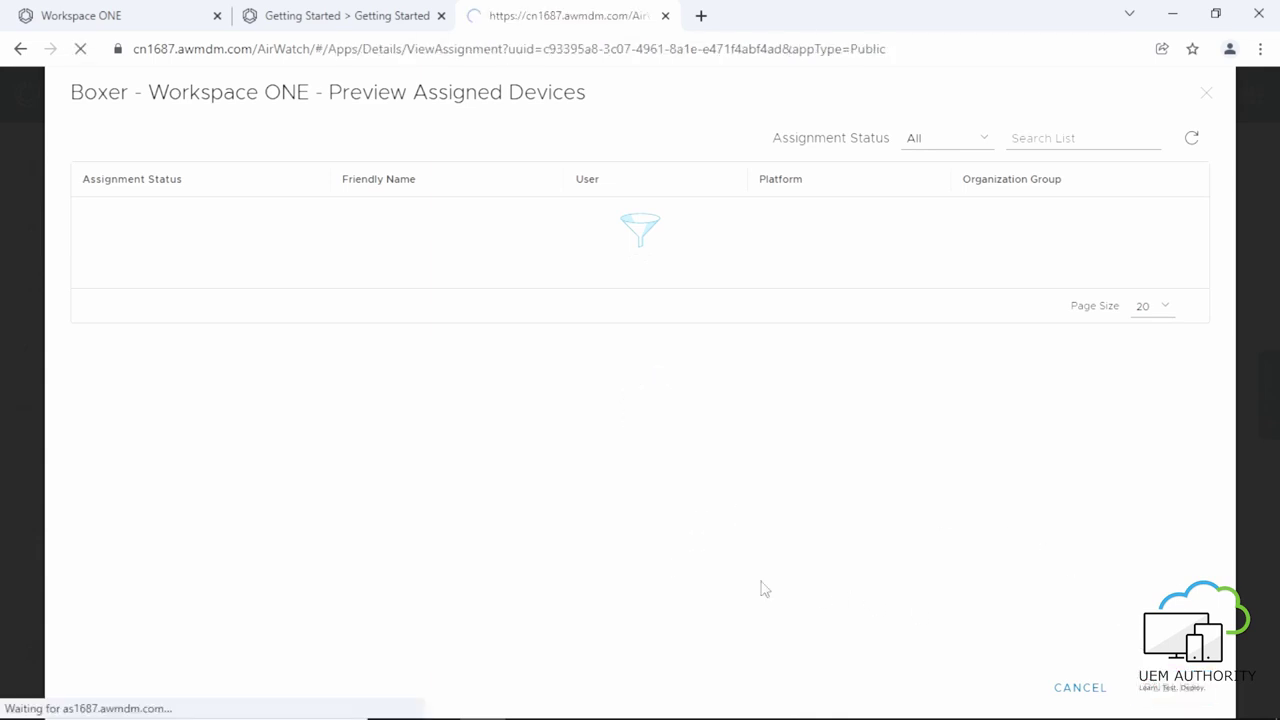